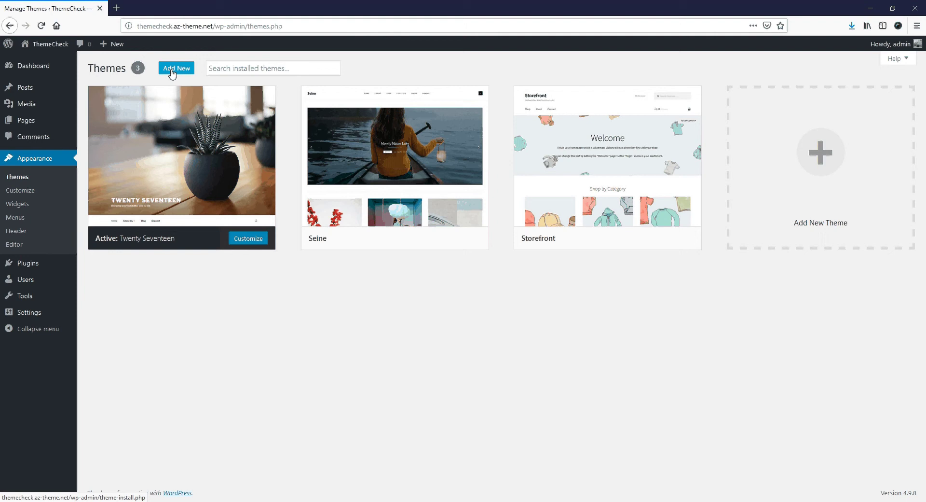
- Upload the theme archive molle.zip from the Desktop's Molle folder and install it
left_click(171, 70)
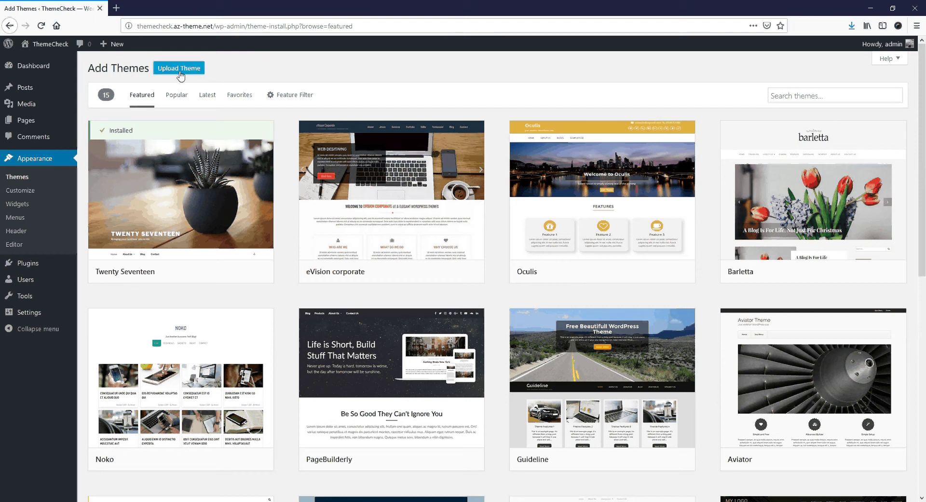
left_click(180, 74)
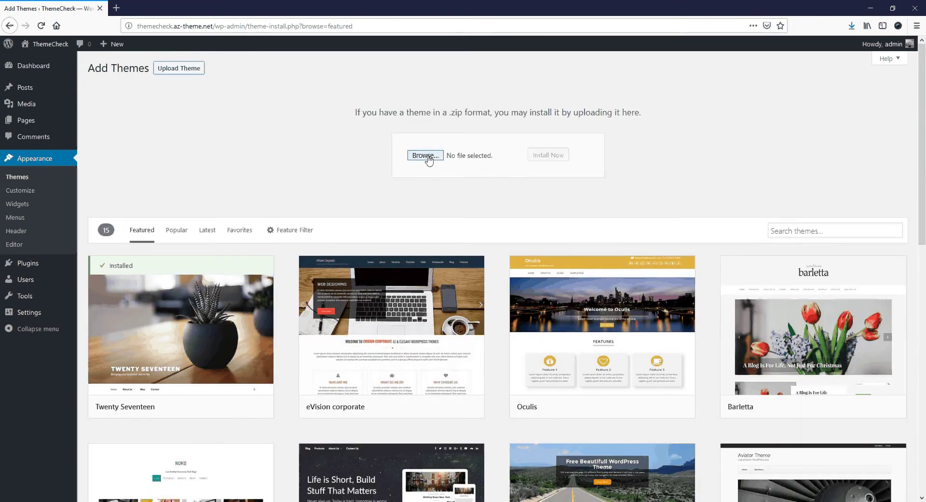
left_click(427, 157)
left_click(118, 67)
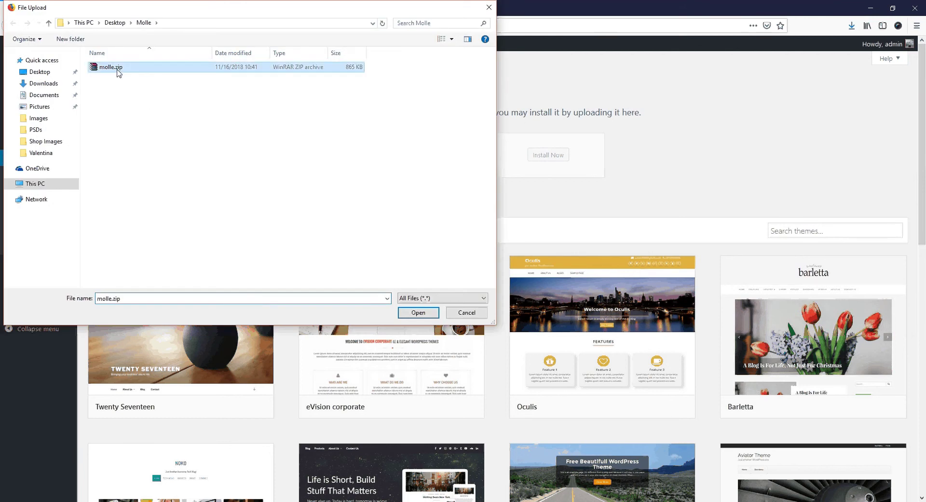
double_click(118, 68)
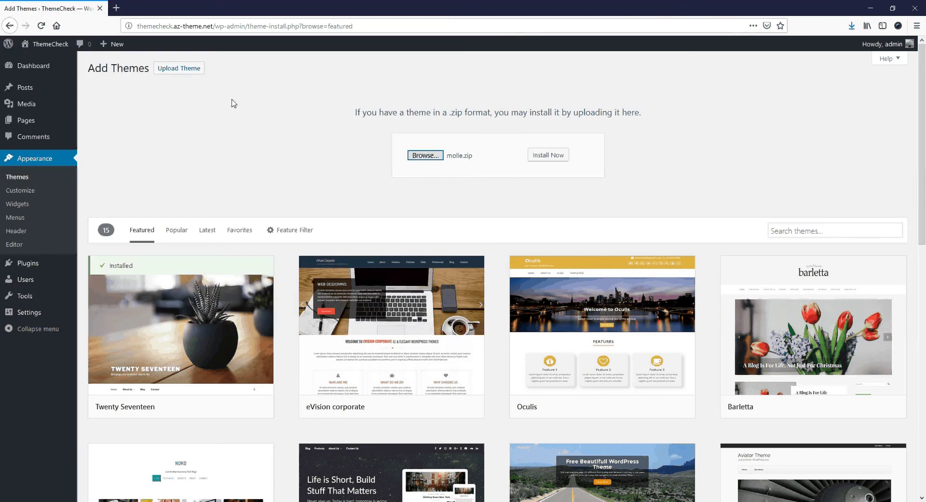
left_click(552, 160)
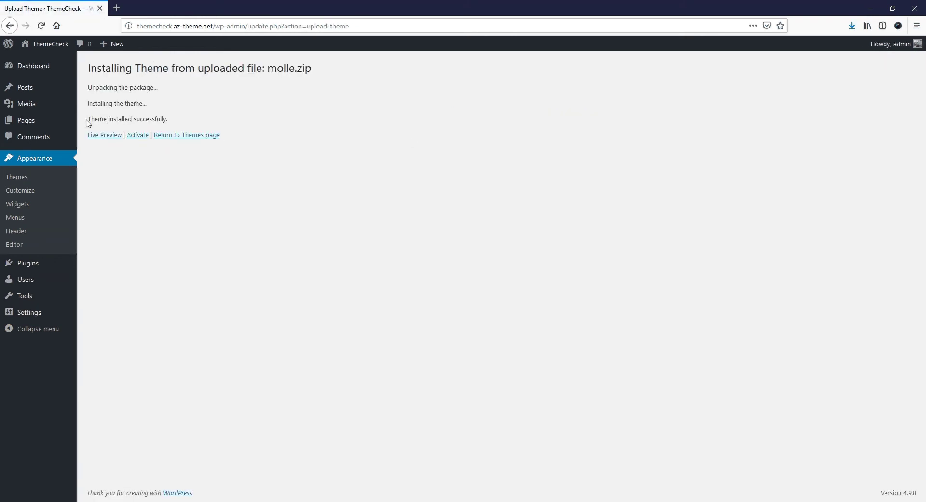
- Activate the newly installed Molle theme
left_click_drag(89, 120, 174, 120)
left_click(173, 120)
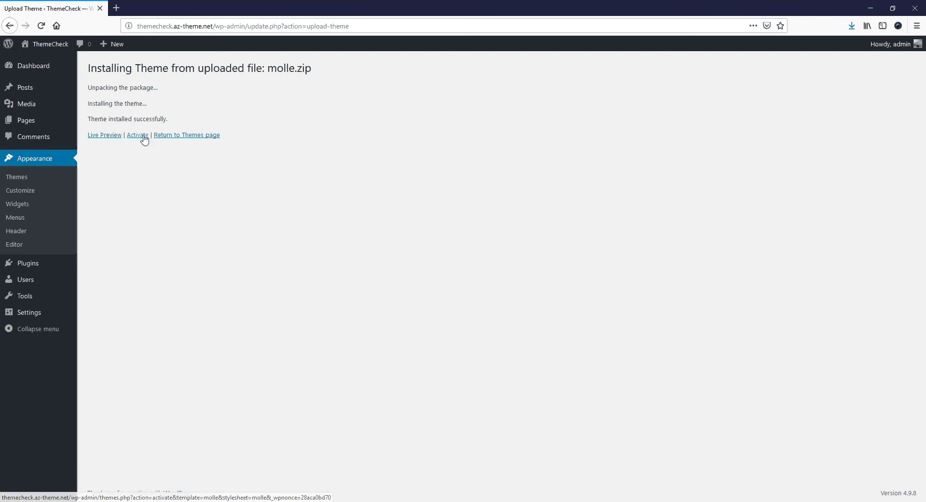
left_click(143, 137)
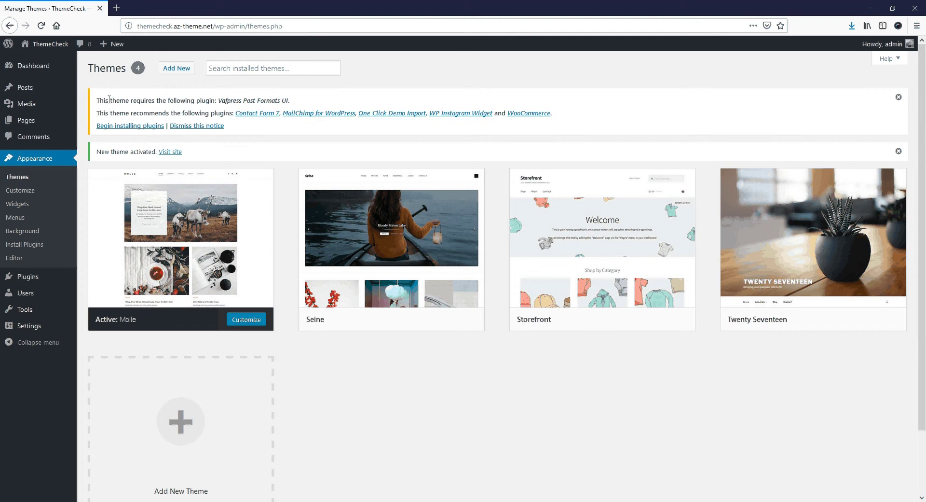
- Review the theme's plugin notice and open the installation page for its required and recommended plugins
left_click_drag(110, 101, 247, 106)
left_click_drag(129, 113, 231, 111)
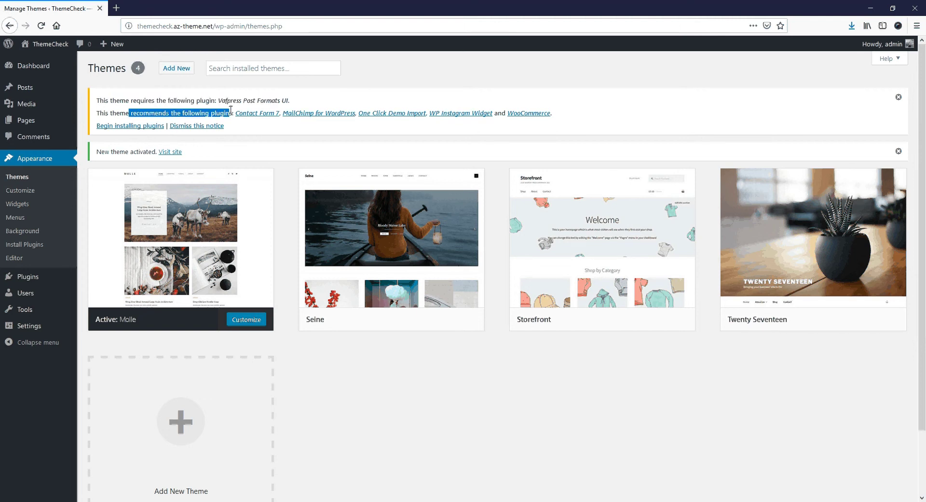
left_click(213, 140)
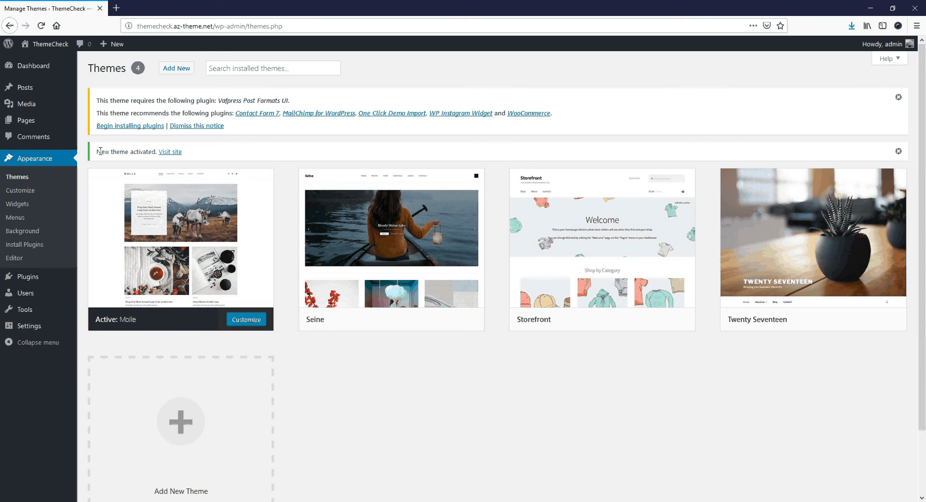
left_click_drag(100, 151, 207, 154)
left_click(169, 154)
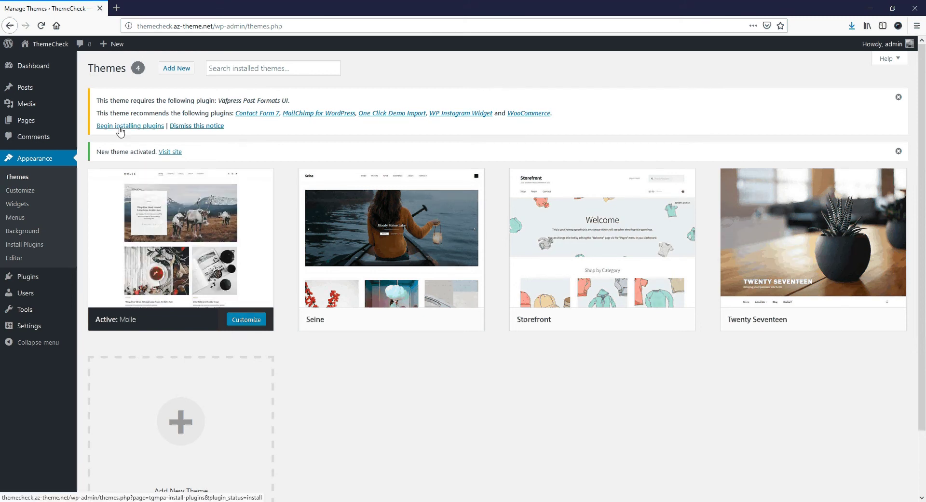
left_click_drag(97, 126, 167, 134)
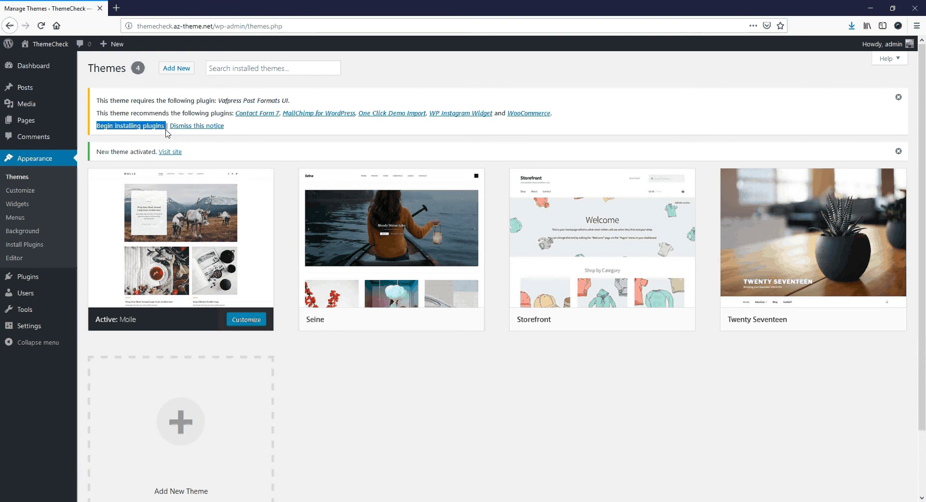
left_click(148, 130)
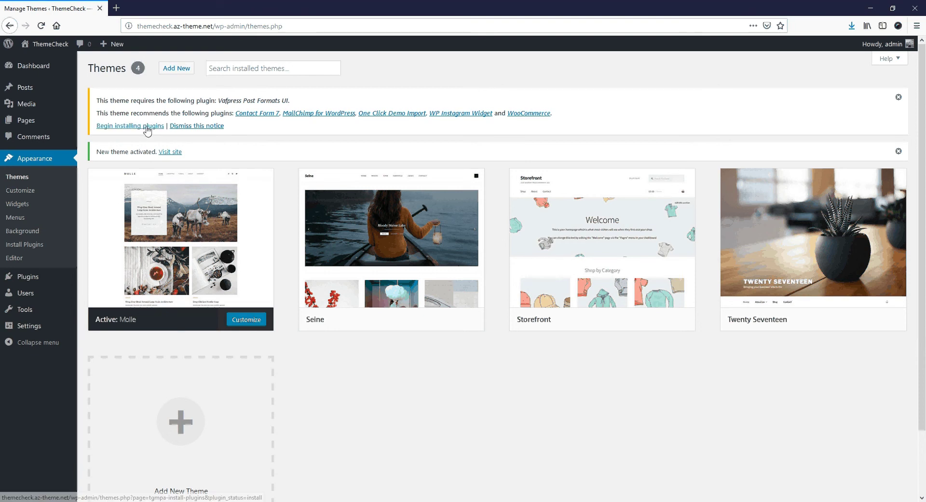
left_click(147, 130)
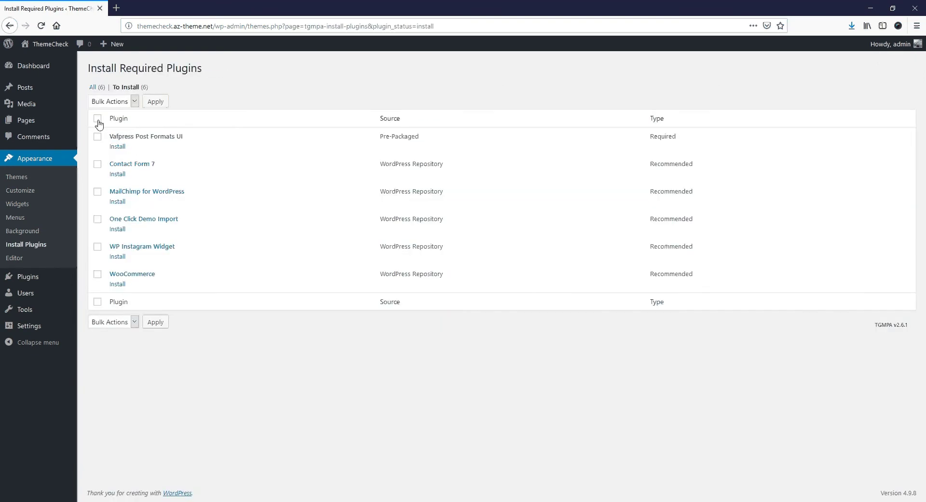
- Bulk-install all the listed plugins, from Vafpress Post Formats UI to WooCommerce, and check the end of the installation log
left_click(98, 119)
left_click(101, 102)
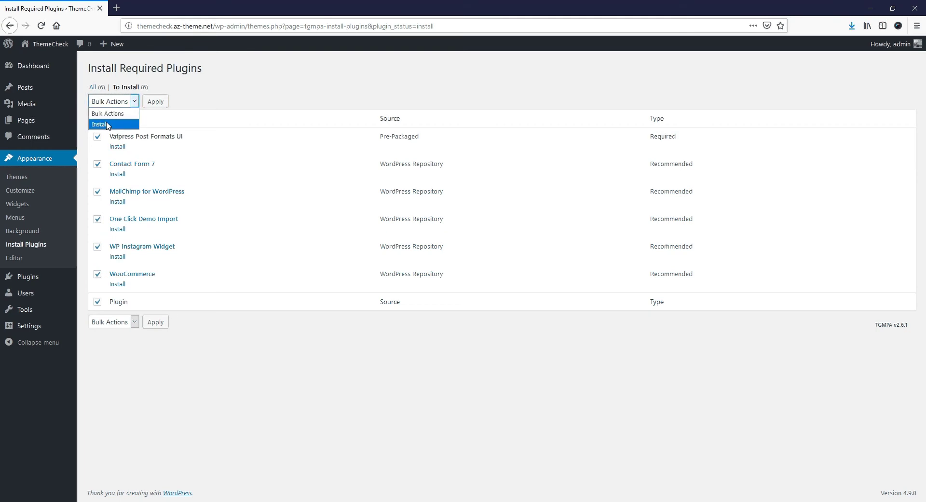
left_click(108, 124)
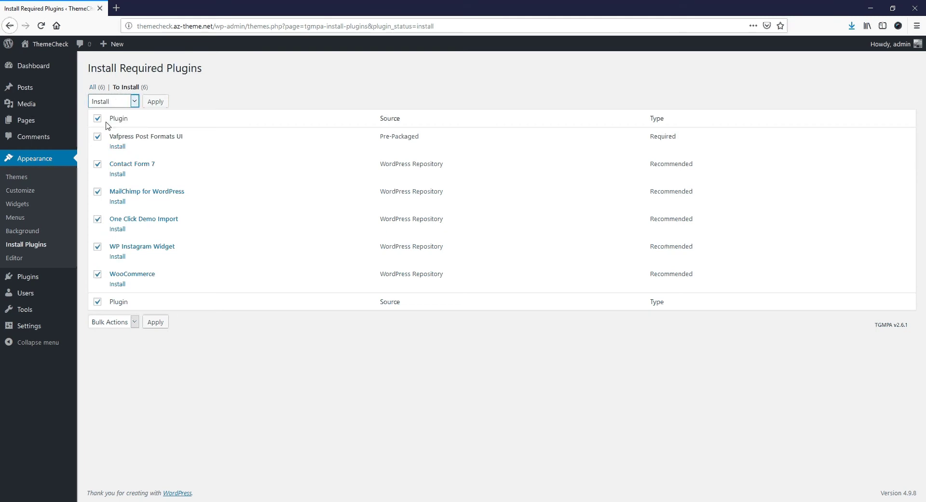
left_click(161, 106)
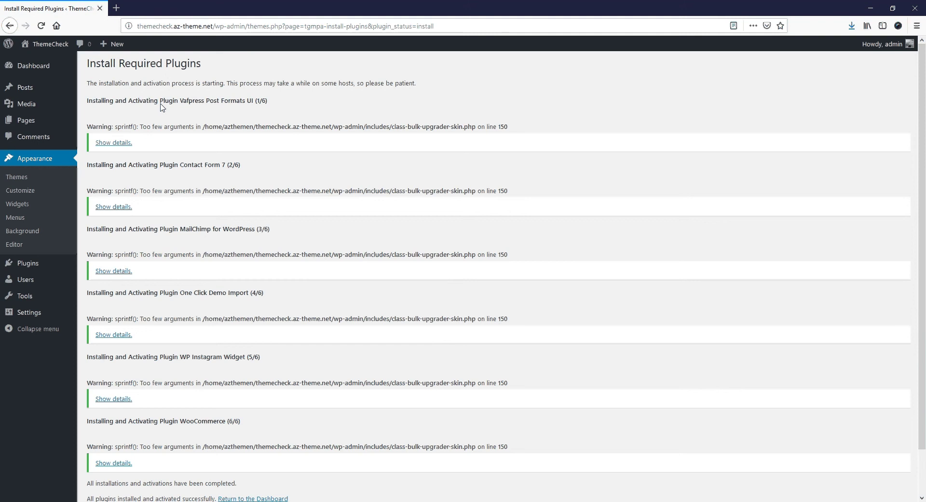
scroll(236, 123, "down", 2)
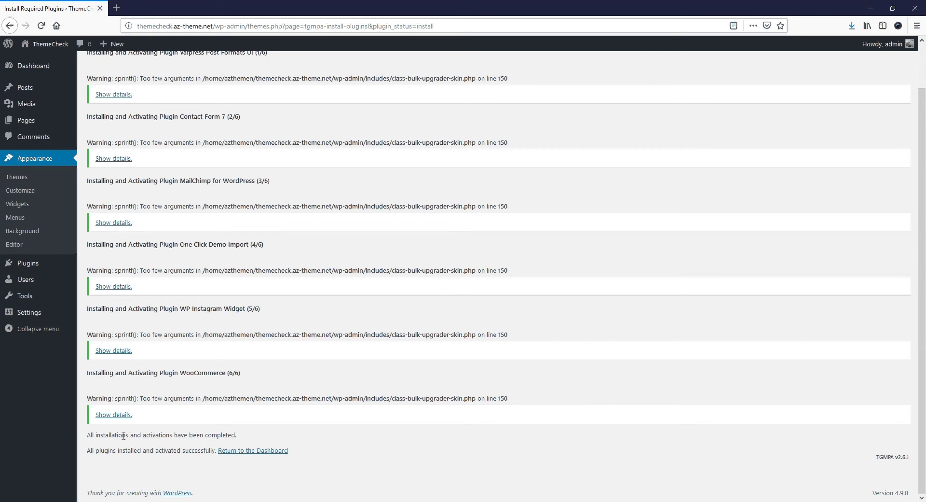
left_click_drag(121, 435, 233, 433)
left_click(233, 433)
- Return to the dashboard and visit the site's front end to view it with the Molle theme
left_click(252, 451)
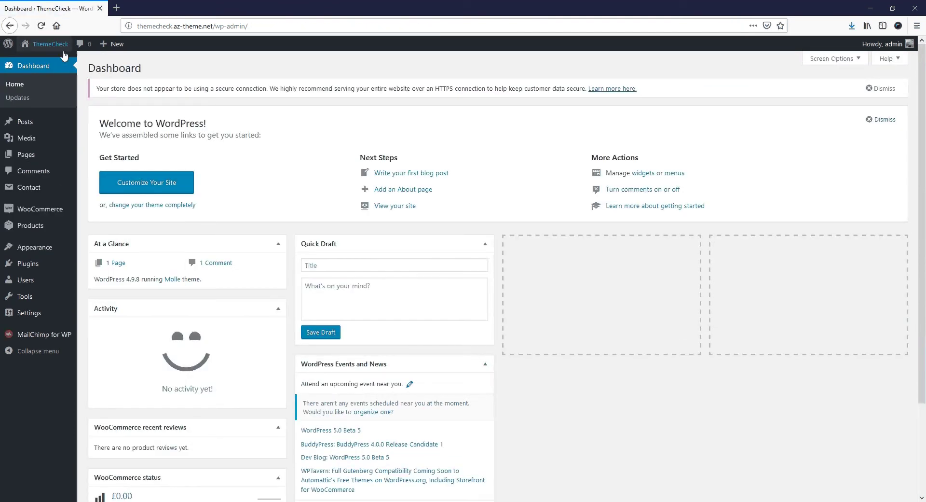
mouse_move(48, 44)
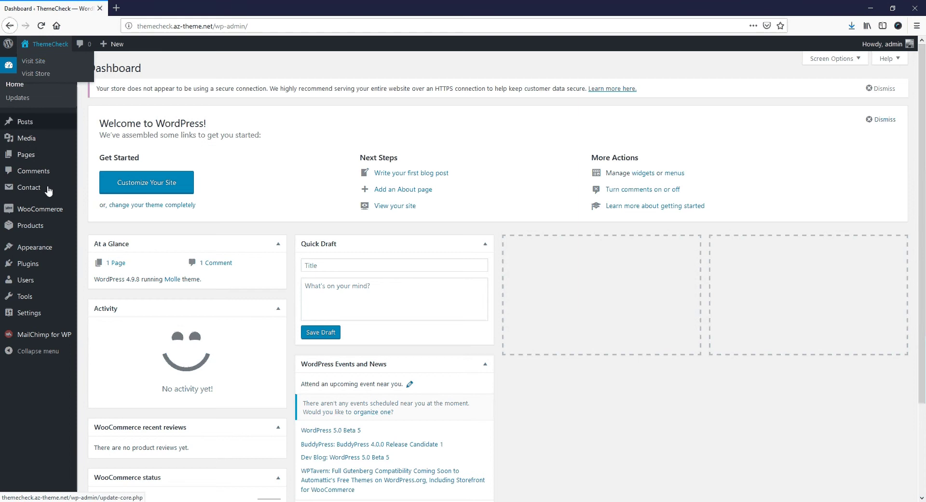
mouse_move(42, 228)
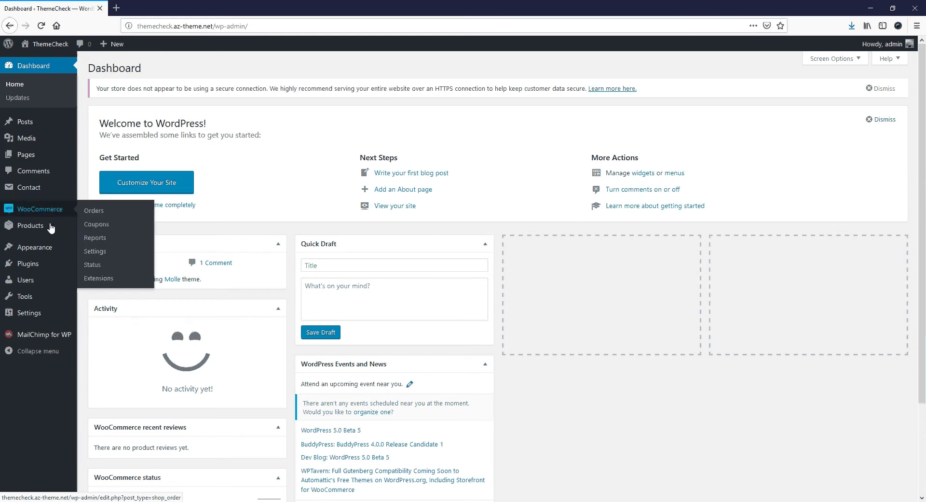
mouse_move(48, 247)
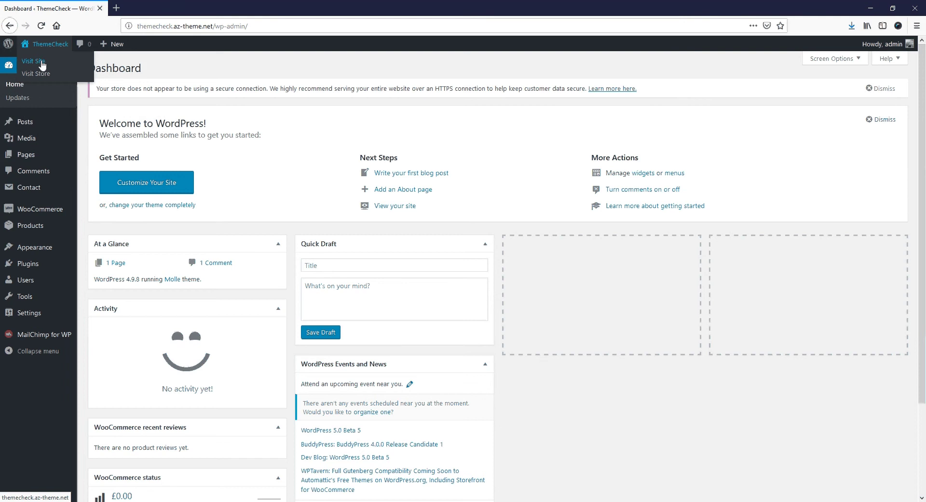
left_click(41, 62)
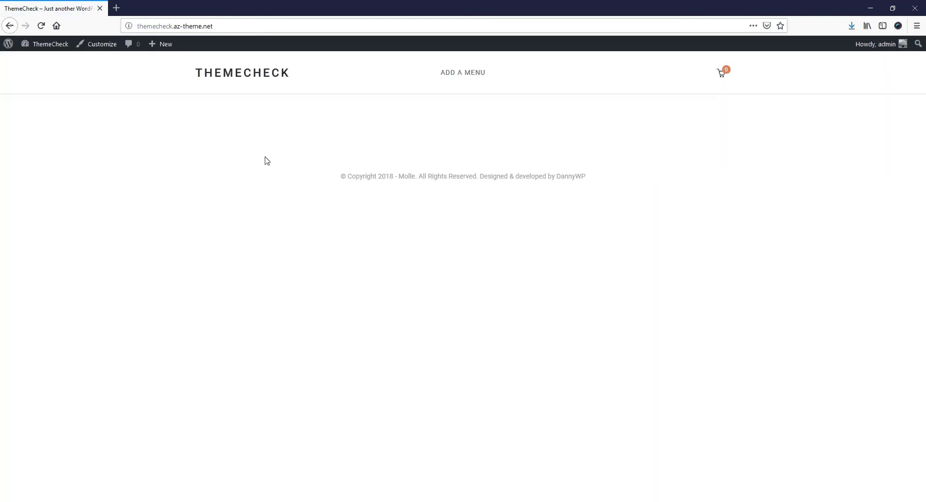
- Import the Molle theme's demo data with One Click Demo Import and check the import message
mouse_move(48, 45)
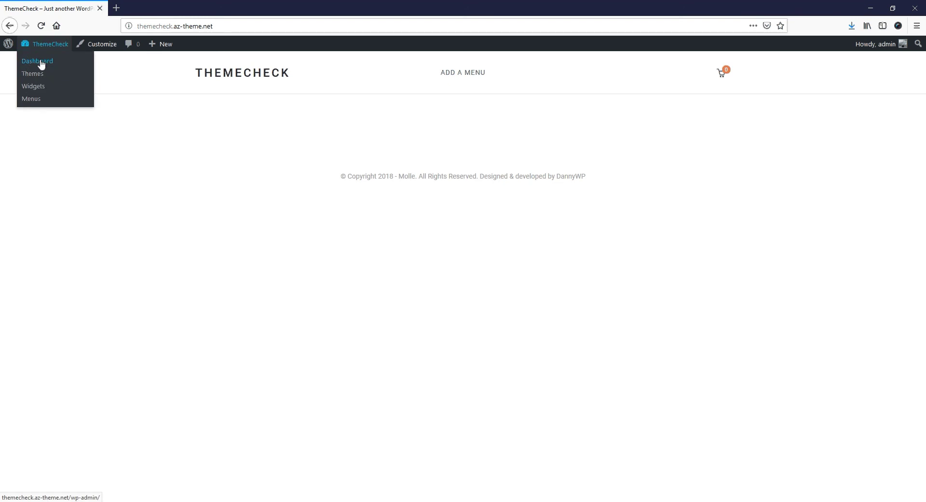
left_click(41, 62)
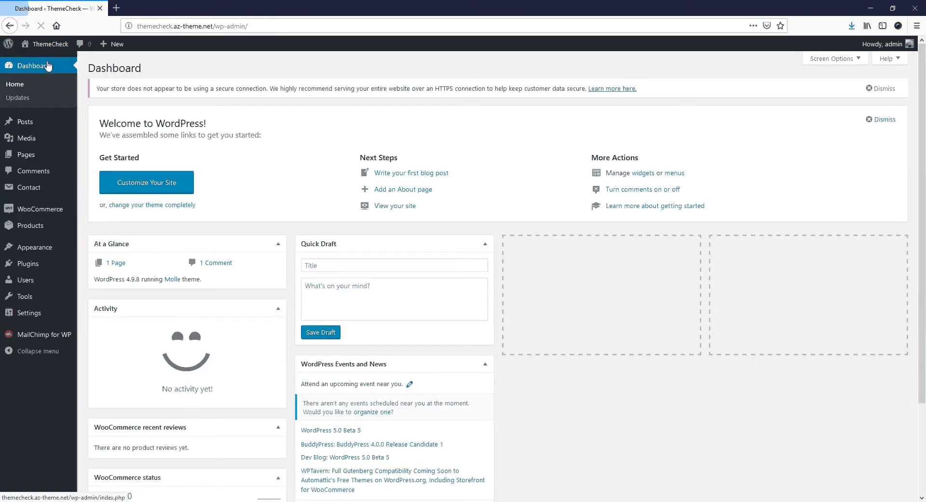
mouse_move(70, 247)
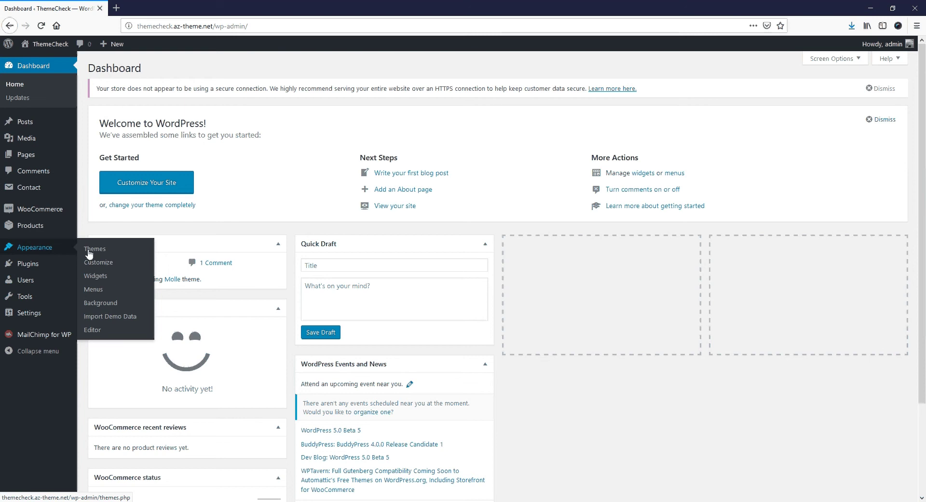
left_click(129, 319)
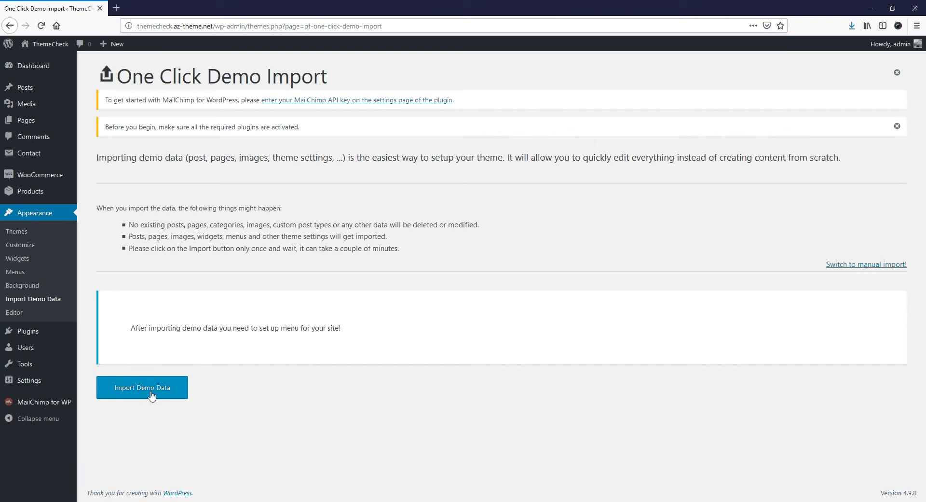
left_click(147, 391)
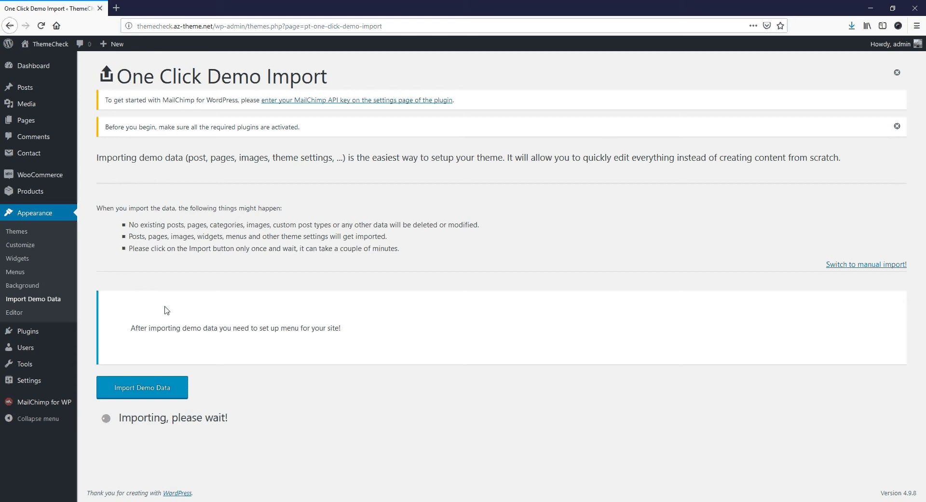
scroll(145, 376, "down", 1)
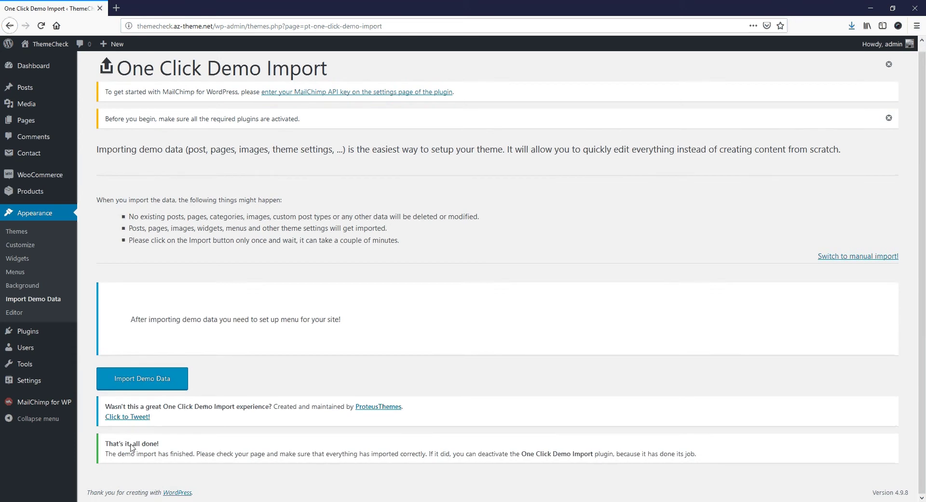
left_click_drag(107, 444, 171, 448)
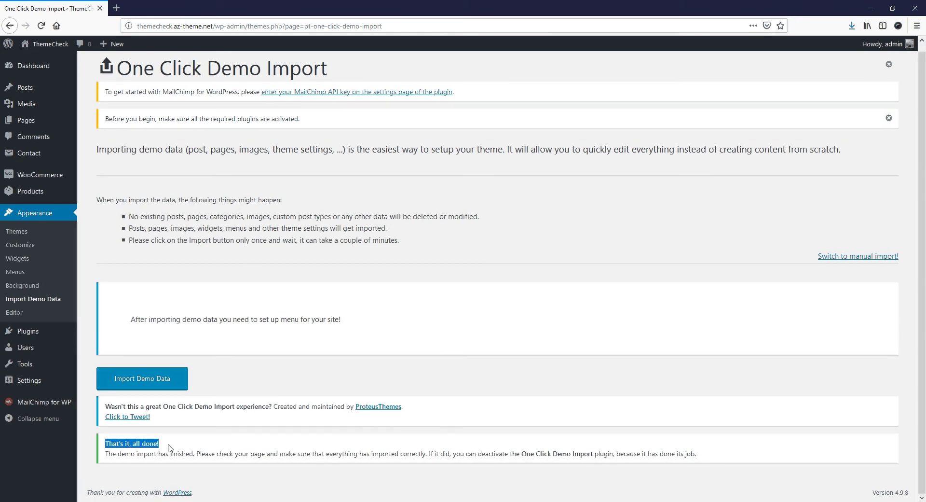
left_click(171, 448)
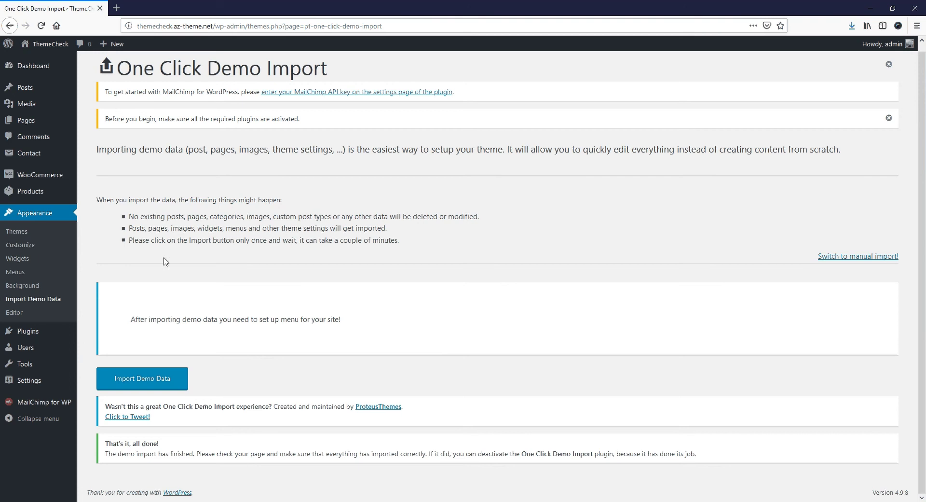
- Visit the site and look through the home page with the imported demo content down to the footer
mouse_move(44, 46)
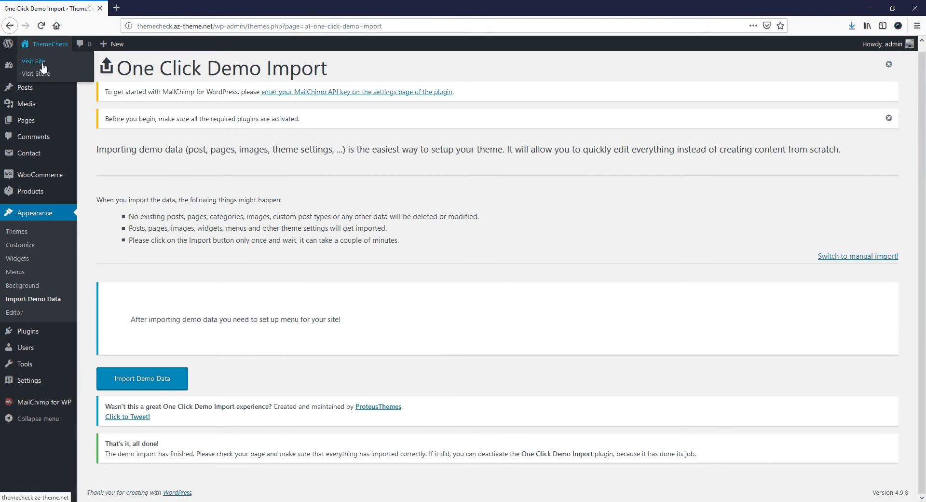
left_click(43, 67)
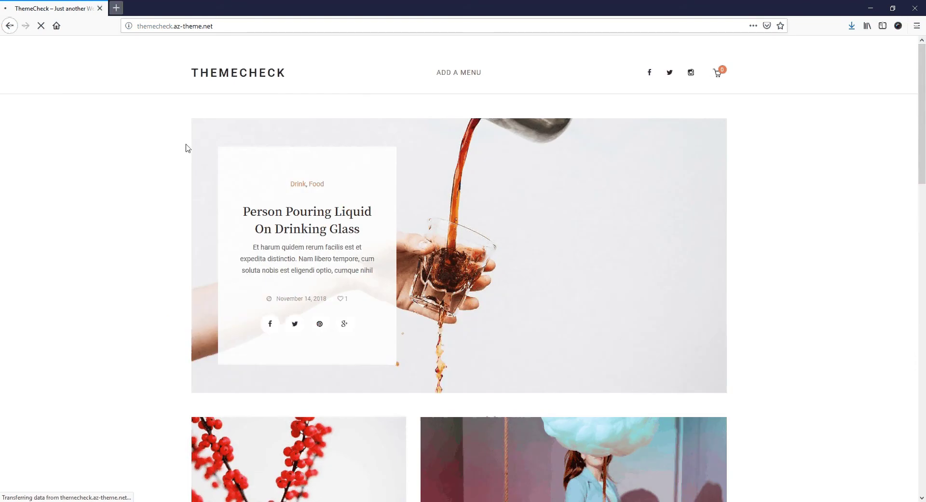
scroll(192, 250, "down", 3)
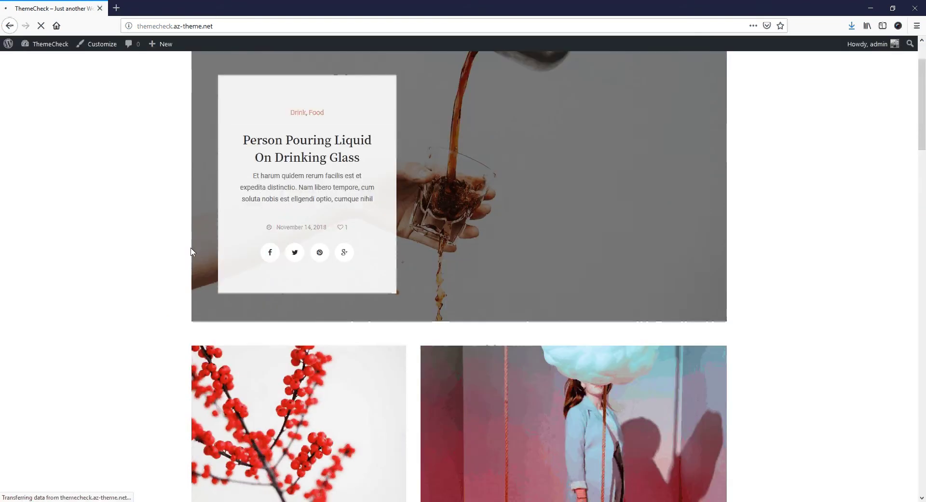
scroll(192, 251, "down", 10)
scroll(192, 250, "down", 15)
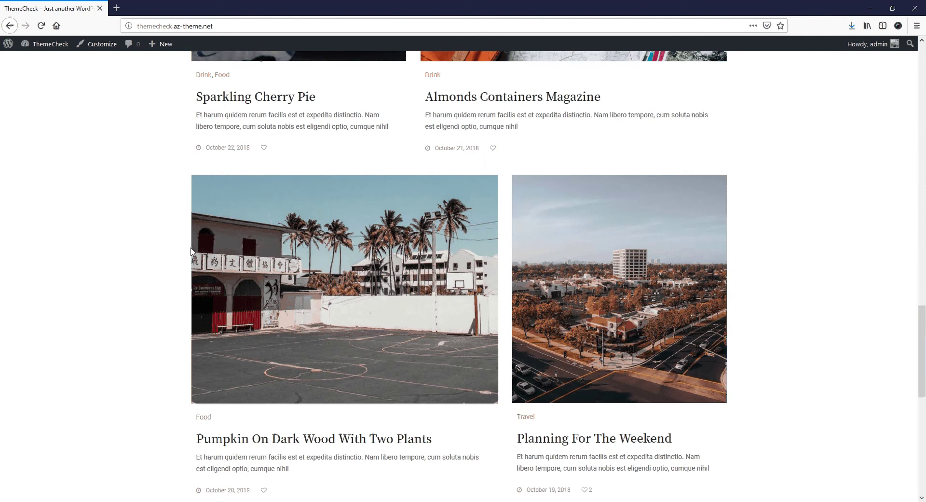
scroll(192, 251, "down", 10)
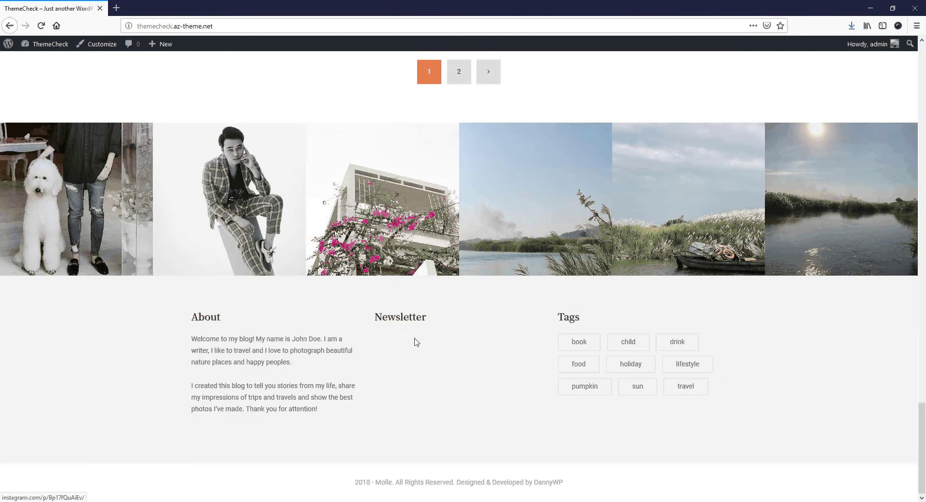
- Check the footer's Newsletter section, then open the MailChimp for WP form from the dashboard and save it without changing its fields
left_click_drag(375, 317, 417, 317)
left_click(418, 317)
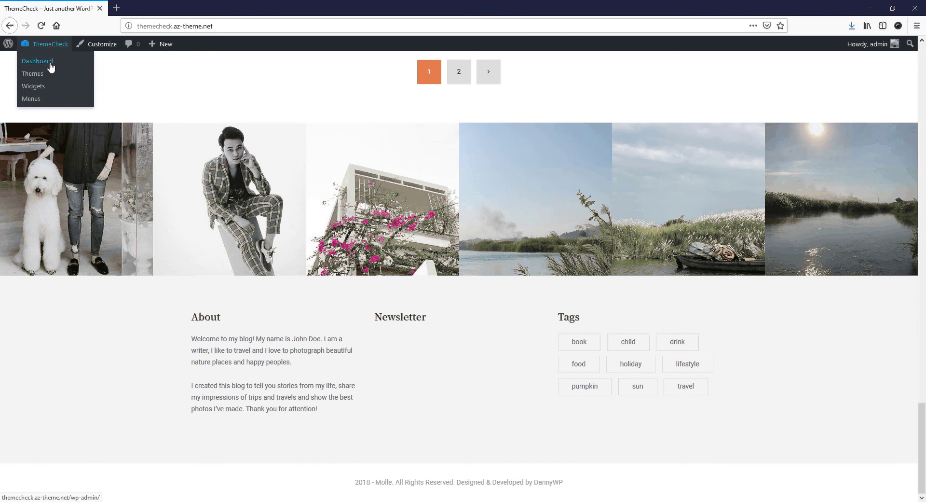
left_click(51, 65)
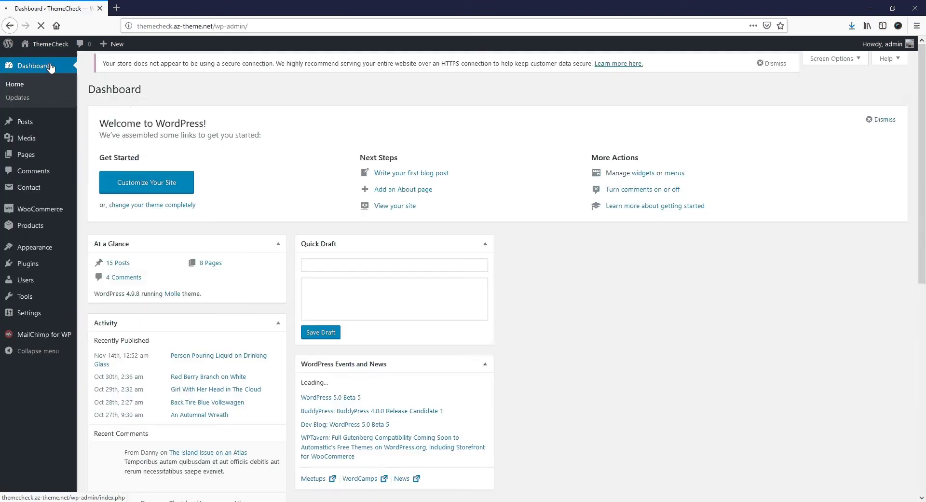
mouse_move(74, 335)
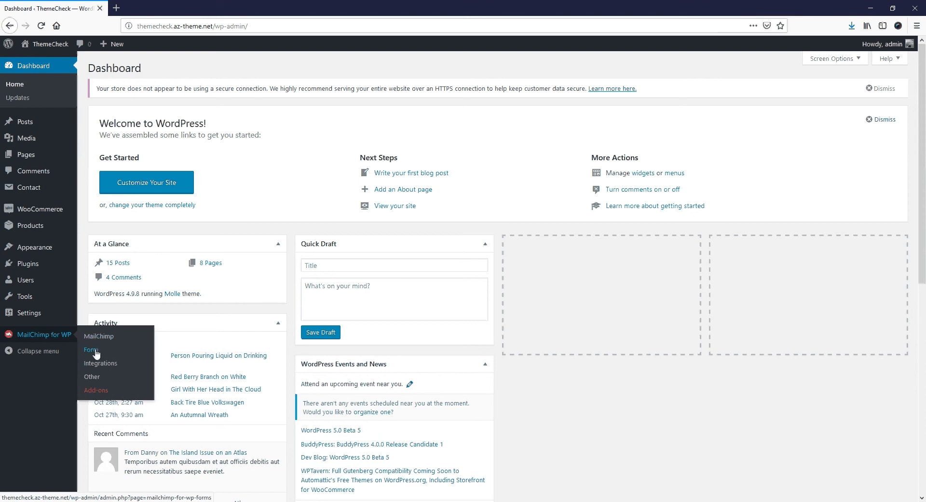
left_click(97, 354)
scroll(148, 242, "down", 10)
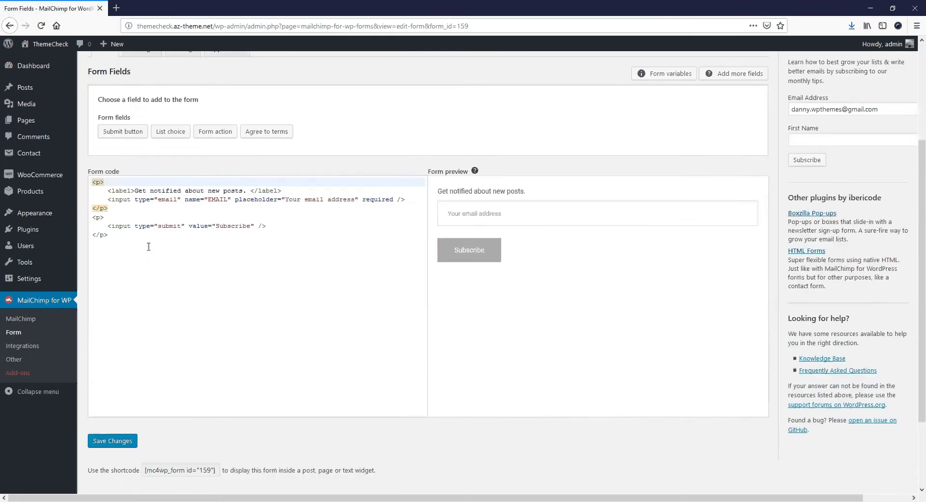
left_click(128, 345)
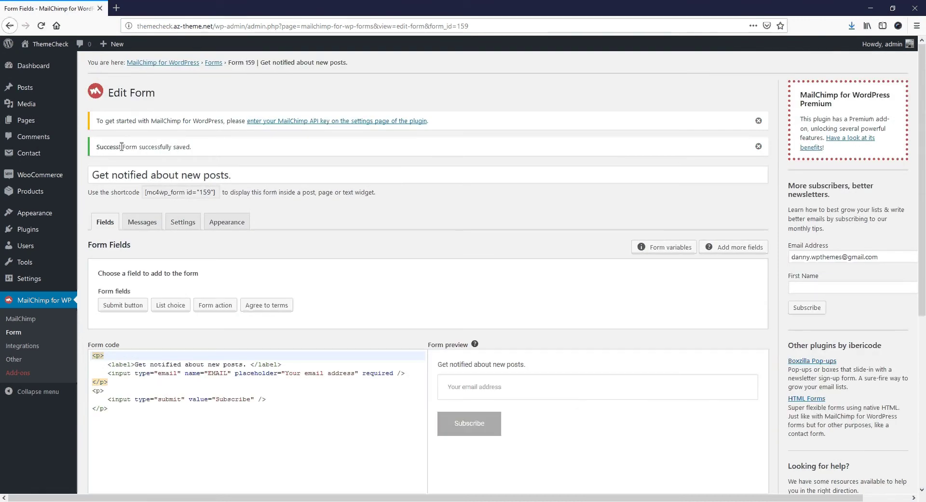
triple_click(121, 146)
- Visit the site and check the Newsletter section in the home page's footer
mouse_move(43, 45)
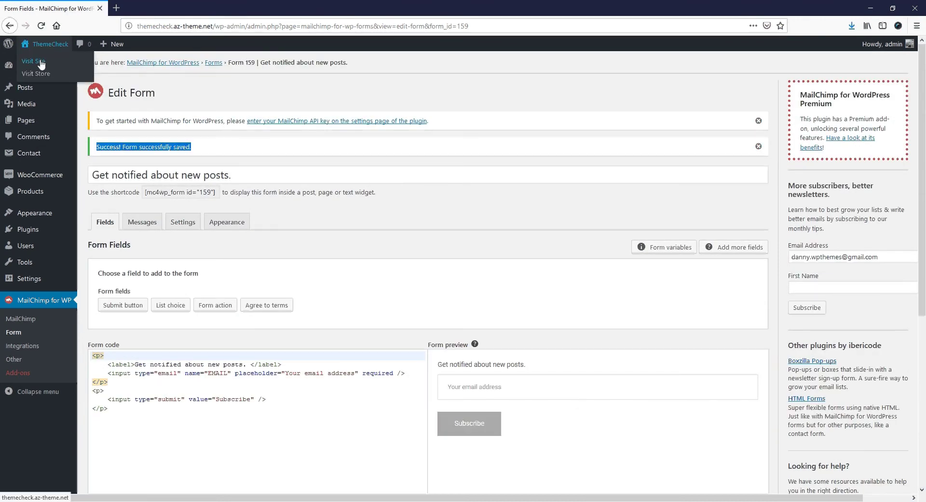
left_click(40, 61)
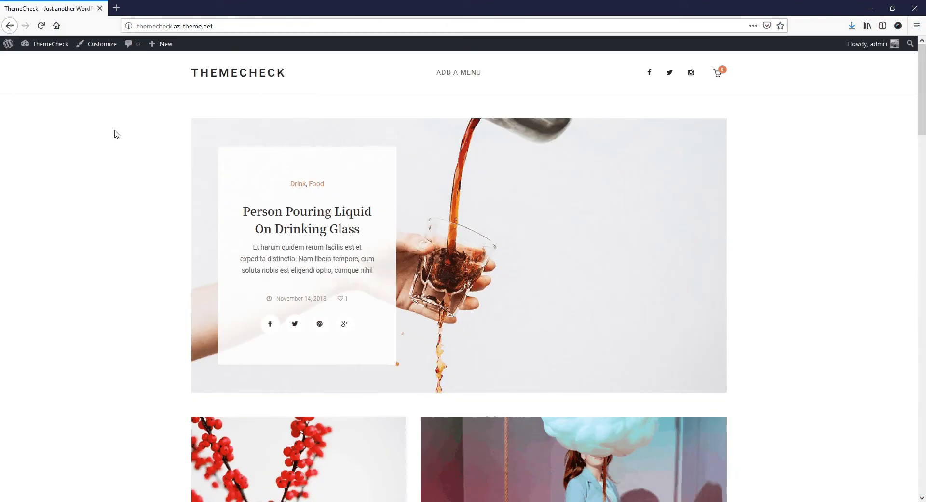
scroll(116, 134, "down", 8)
scroll(116, 134, "down", 10)
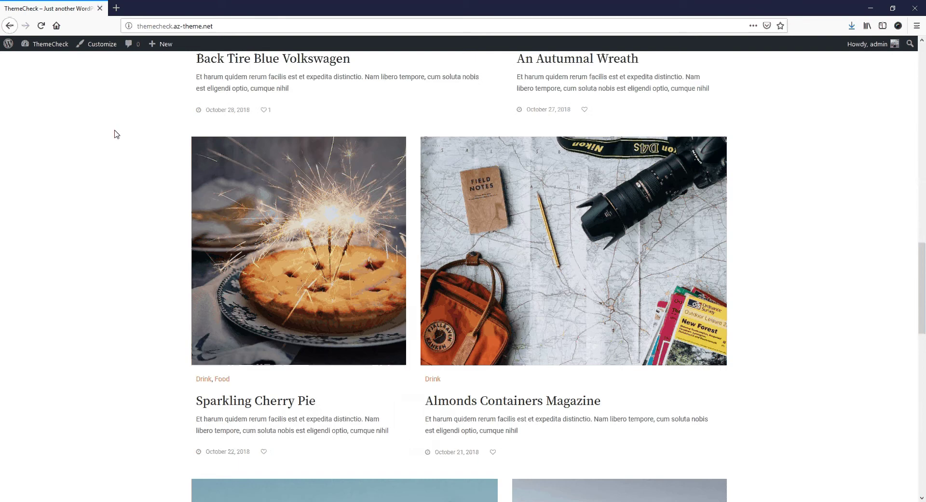
scroll(116, 134, "down", 12)
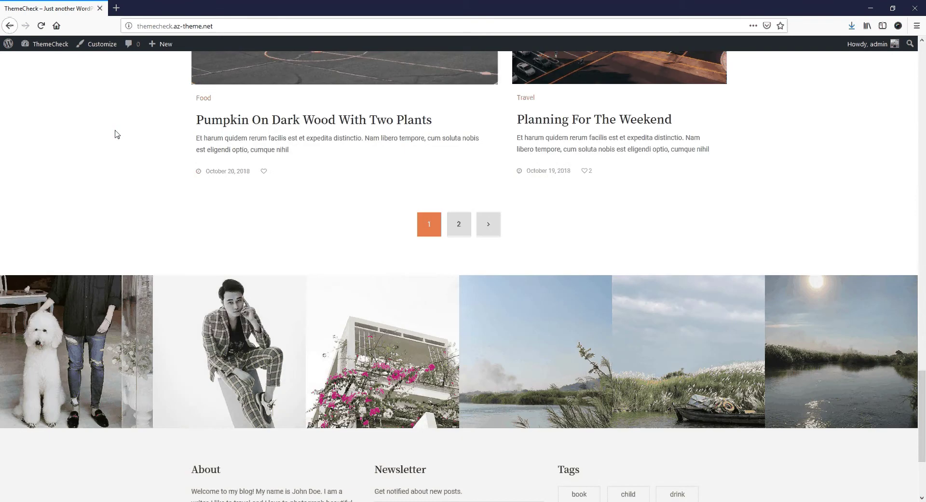
scroll(117, 134, "down", 3)
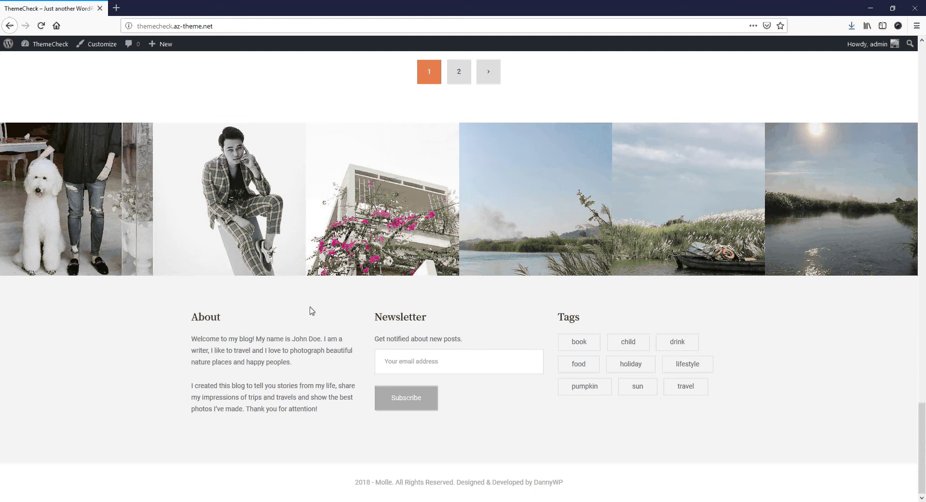
- Open the Food category from the Pumpkin On Dark Wood With Two Plants post and look through its archive layout
scroll(311, 311, "up", 8)
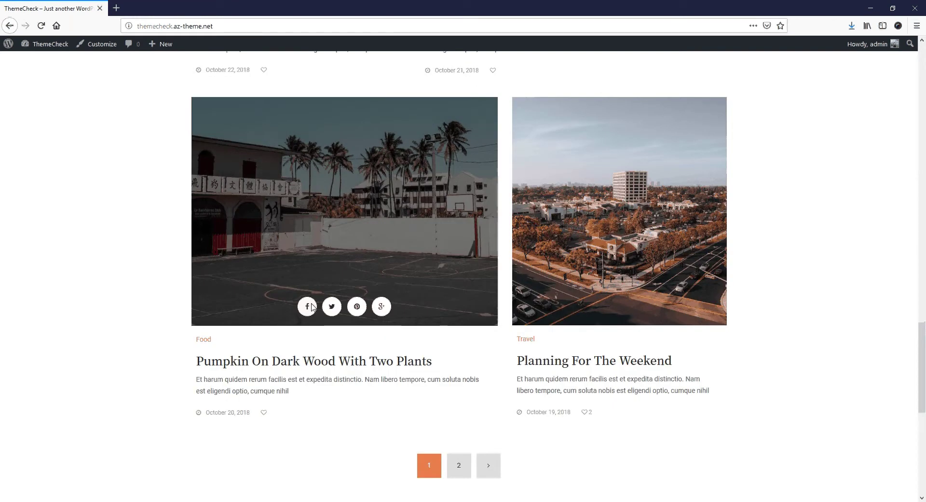
scroll(208, 293, "down", 1)
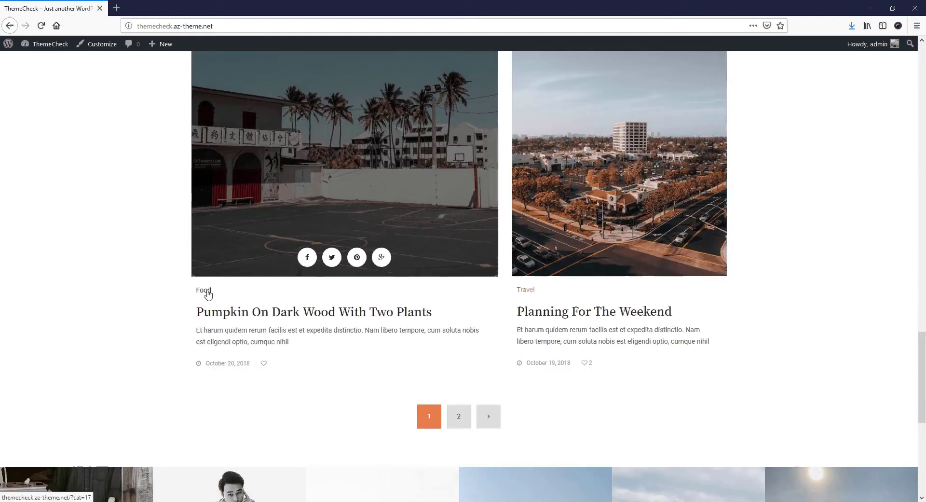
left_click(204, 290)
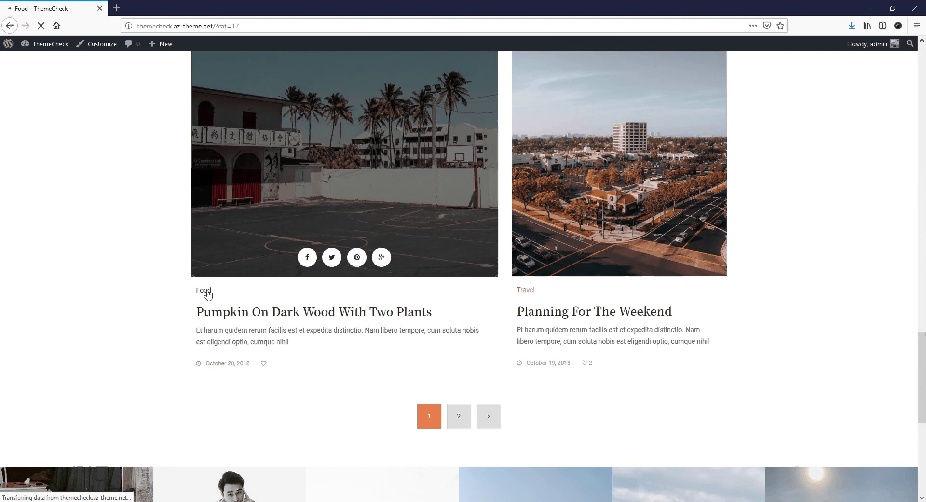
scroll(287, 284, "down", 6)
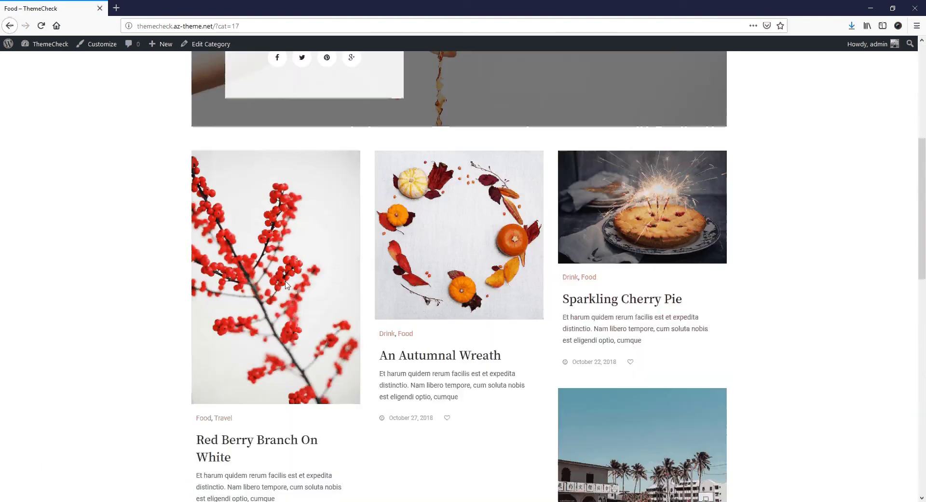
scroll(287, 284, "down", 3)
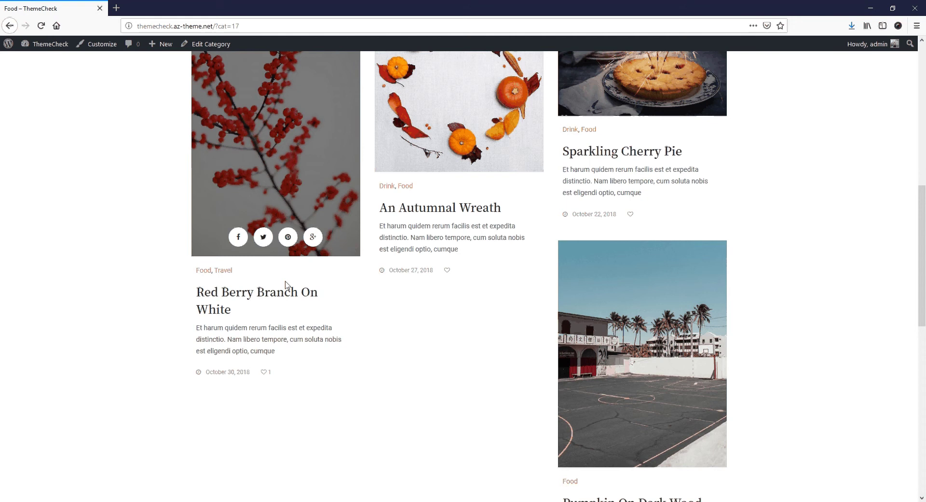
scroll(287, 285, "down", 5)
scroll(284, 284, "up", 9)
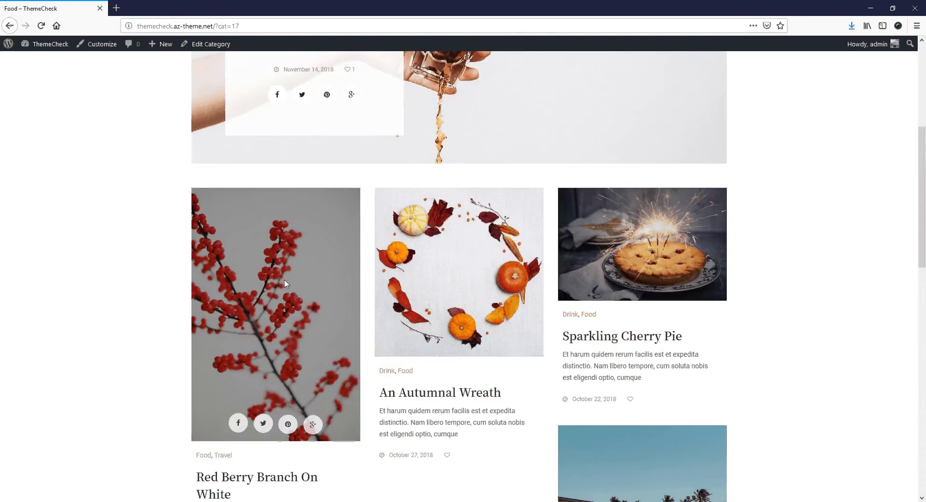
scroll(481, 300, "up", 1)
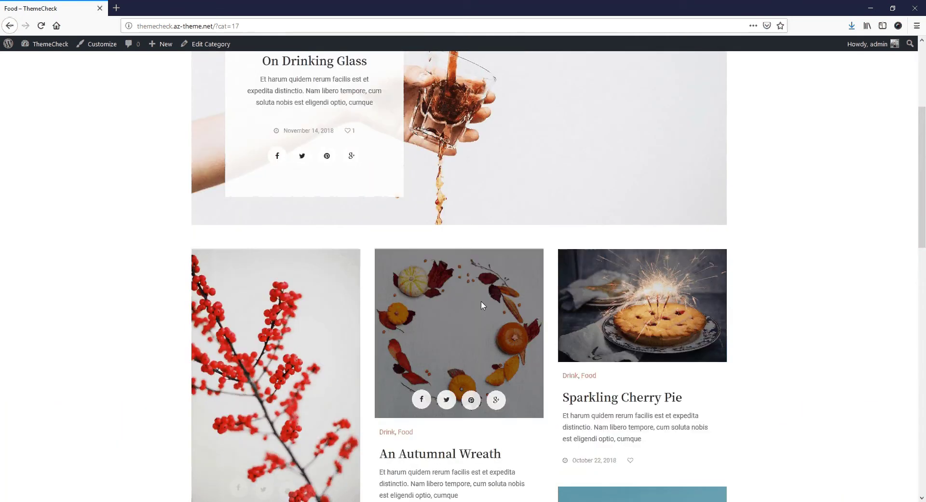
- Open the An Autumnal Wreath post and page through the images of its header slider
left_click(464, 461)
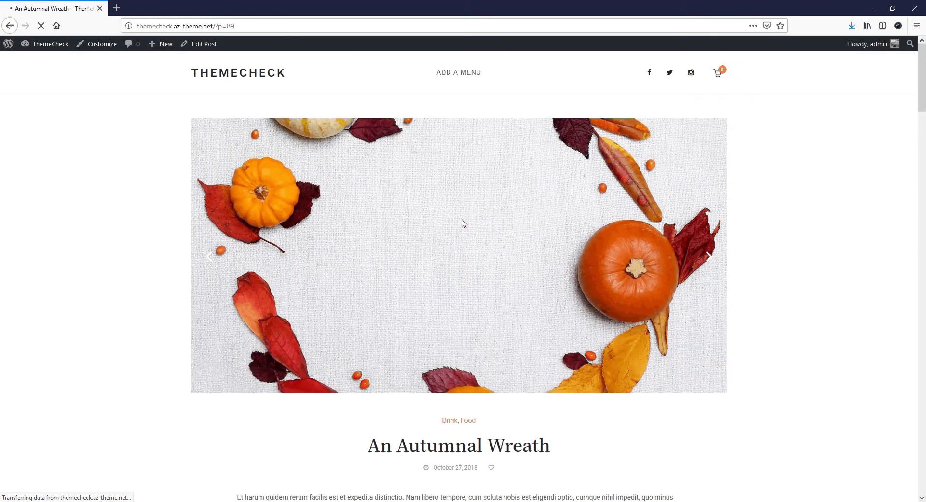
scroll(463, 223, "down", 1)
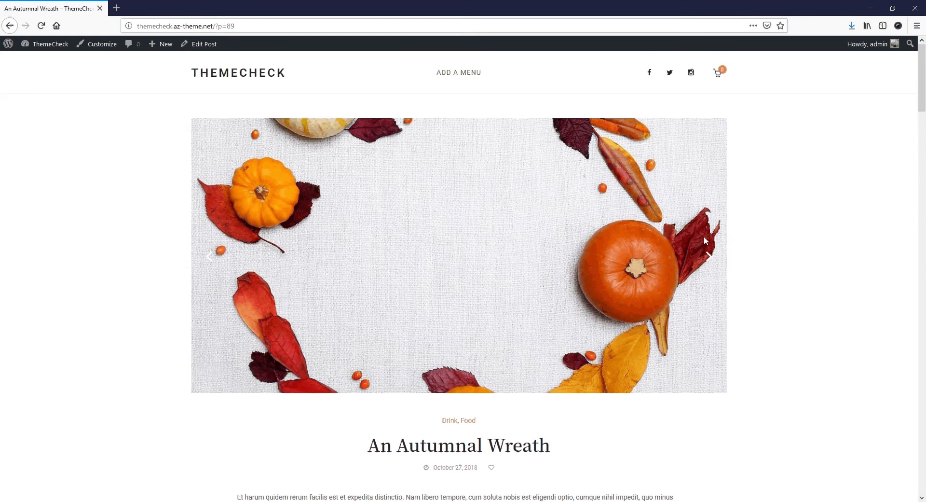
left_click(709, 258)
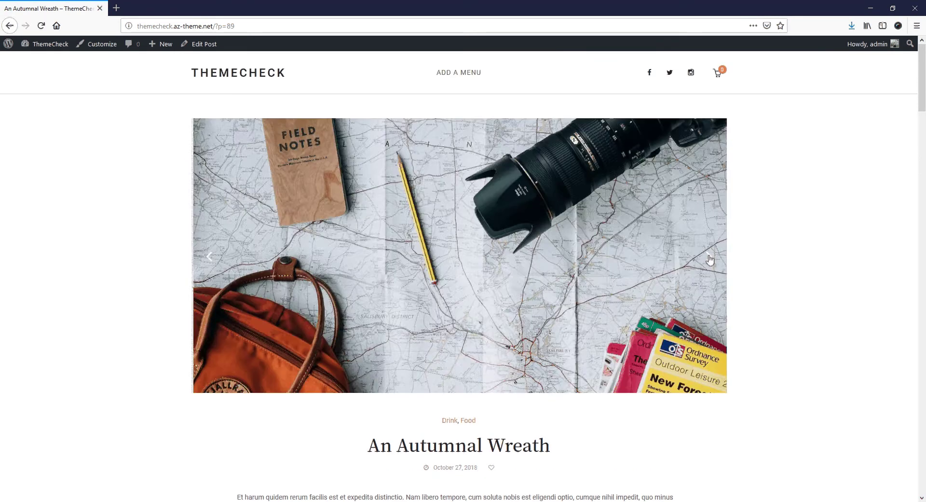
left_click(709, 257)
left_click(709, 257)
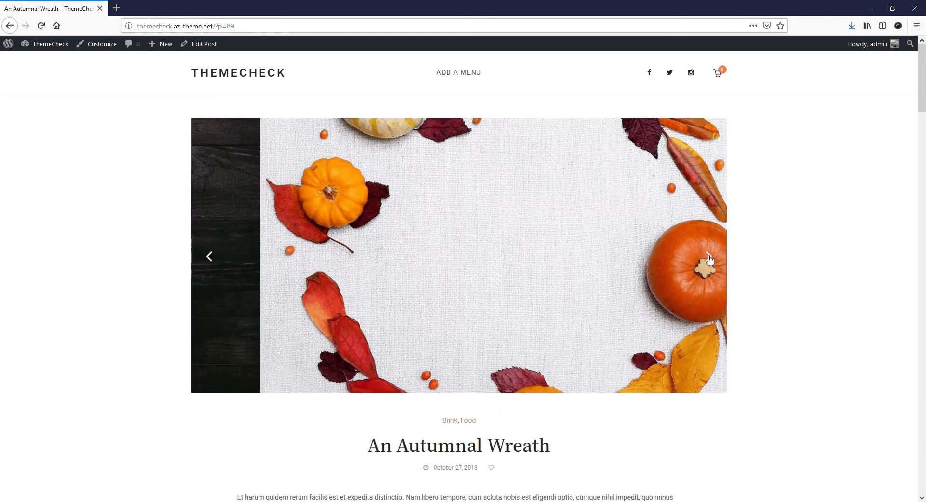
left_click(710, 258)
- Look through the An Autumnal Wreath post's content down to Related Posts and return to its header
scroll(711, 259, "down", 3)
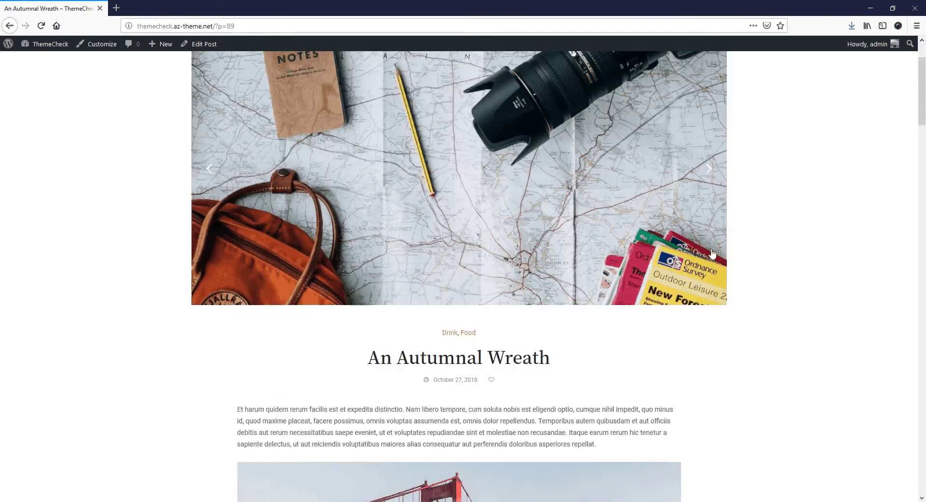
scroll(712, 252, "down", 15)
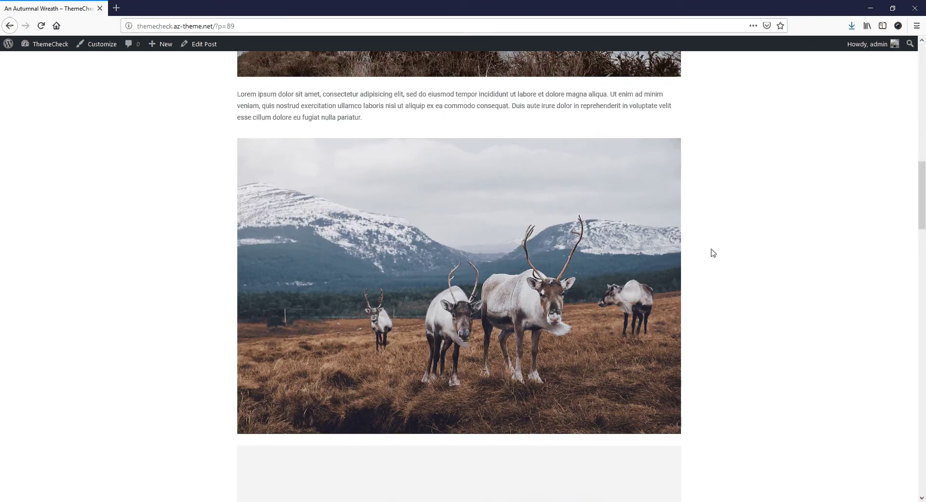
scroll(713, 252, "down", 10)
scroll(712, 251, "down", 10)
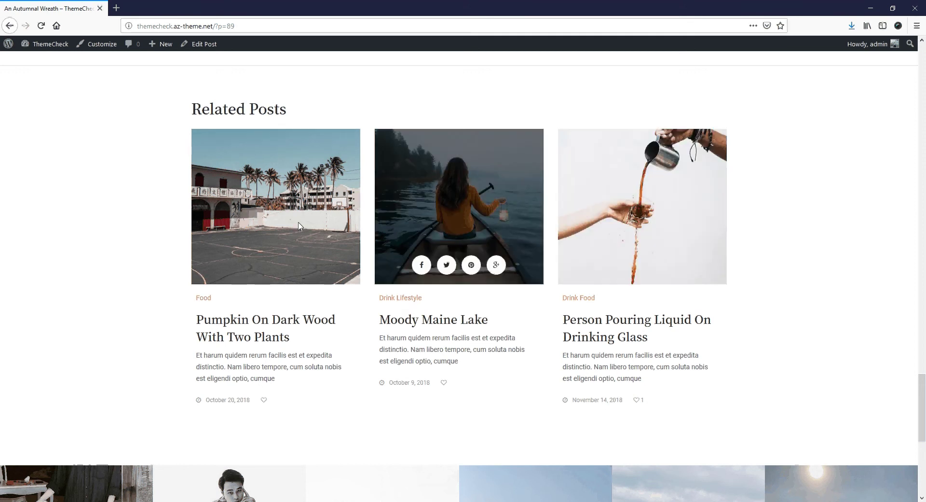
scroll(67, 150, "up", 10)
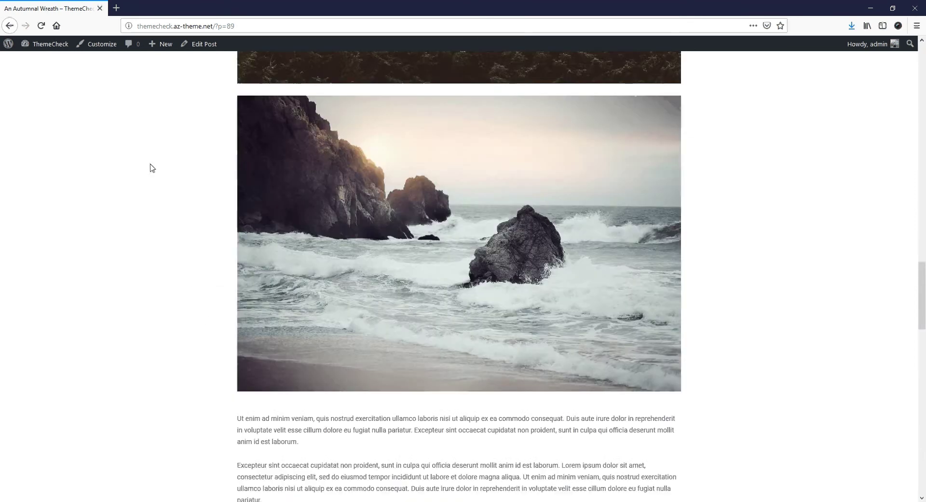
scroll(154, 167, "up", 10)
scroll(162, 164, "up", 10)
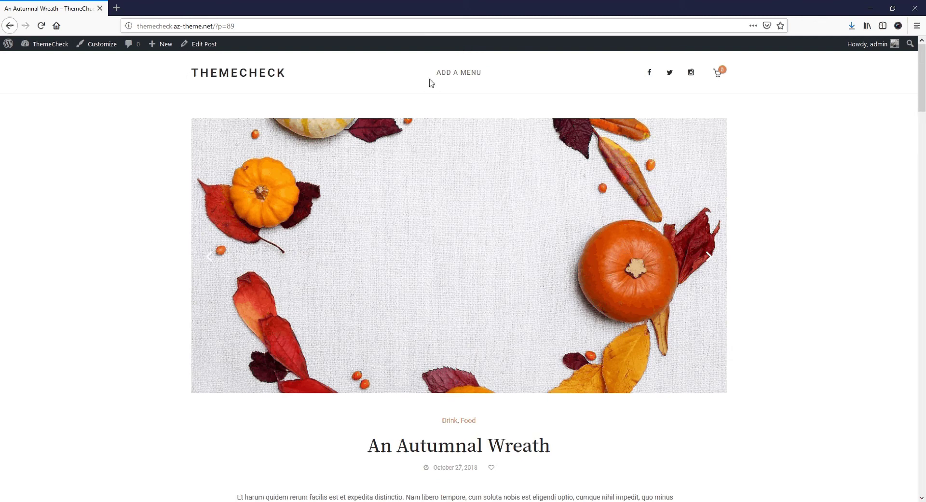
- Go to the Menus settings through the site header's add-a-menu link and load Menu site for editing
left_click(388, 87)
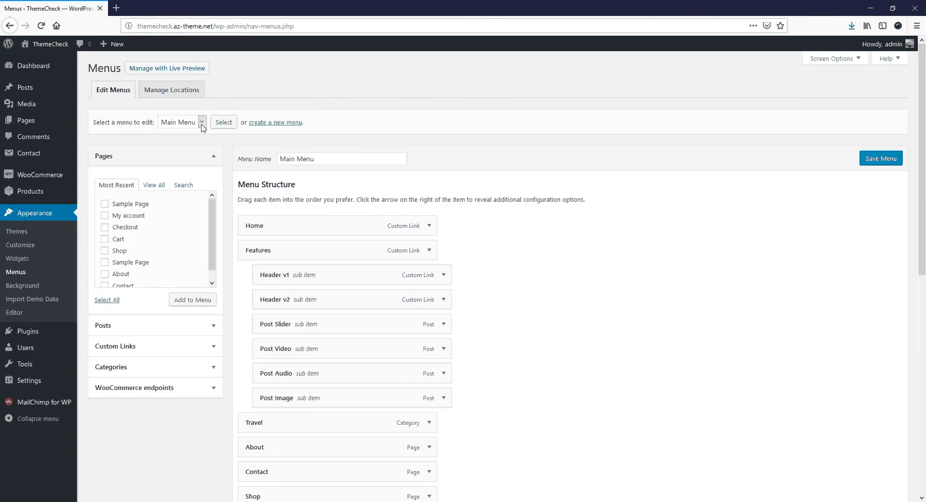
left_click(183, 122)
left_click(195, 145)
left_click(223, 122)
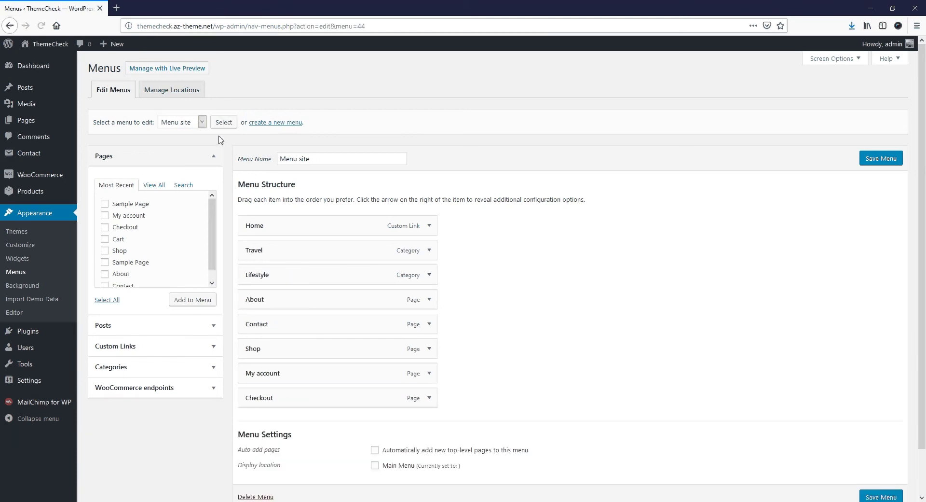
- Remove the Home custom link from Menu site and add the site's own Home entry from the full page list
scroll(448, 234, "down", 2)
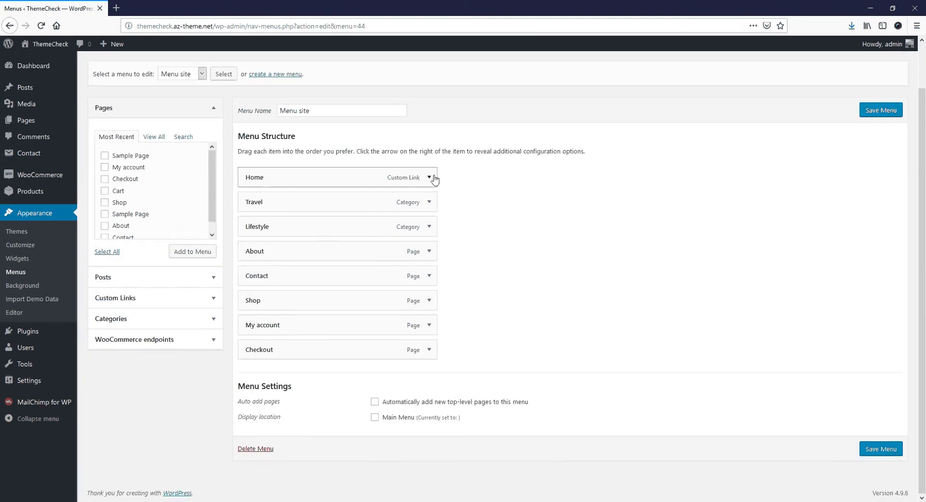
left_click(430, 179)
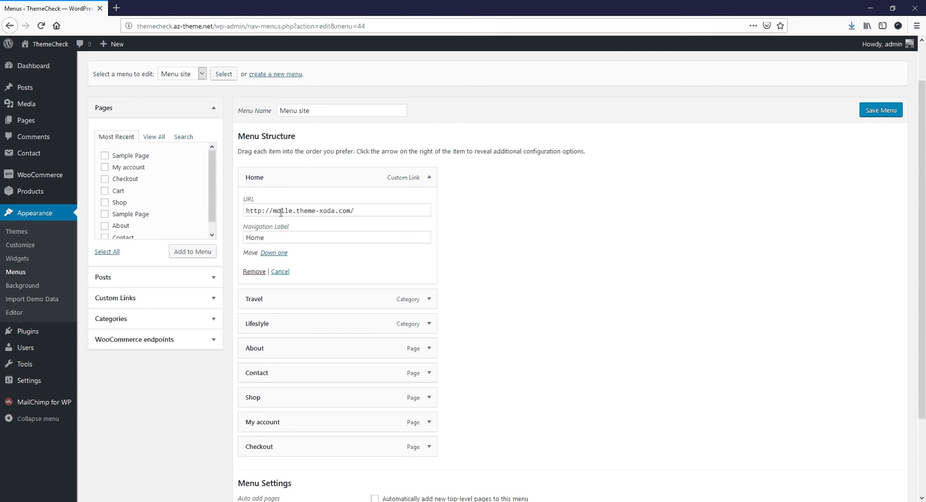
left_click(254, 271)
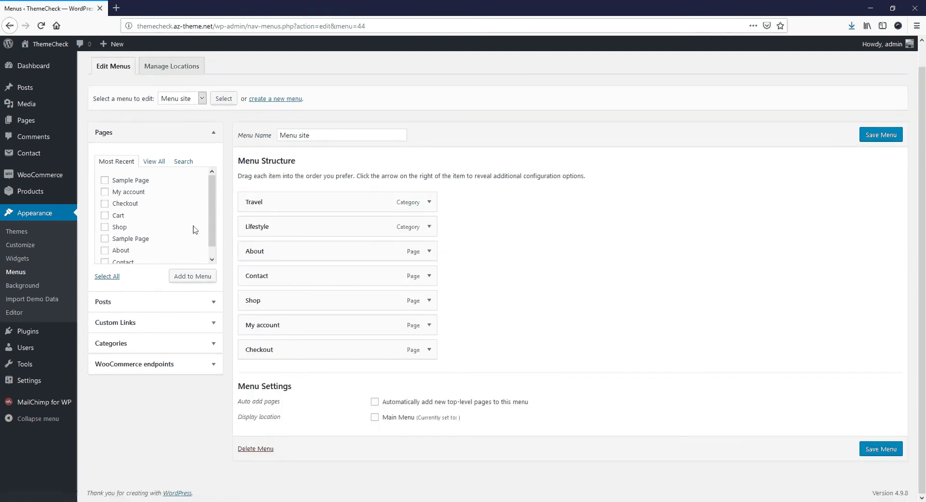
left_click(161, 163)
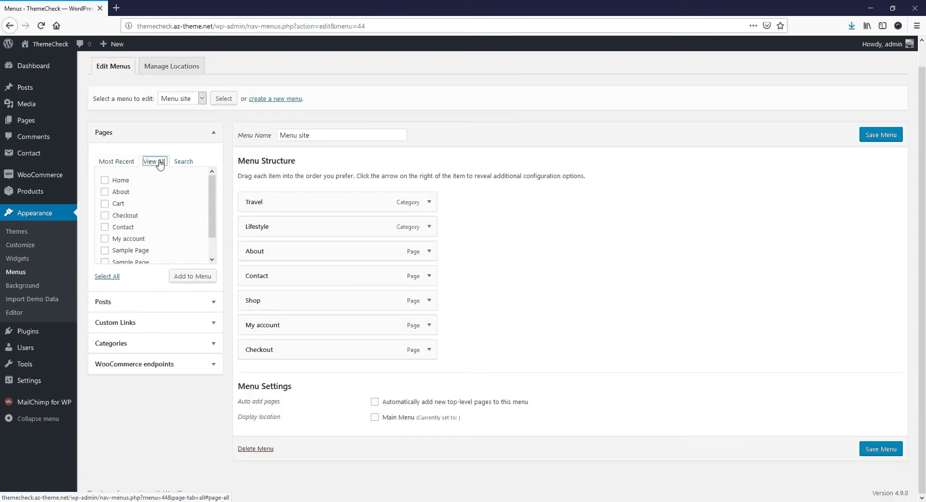
left_click(120, 184)
left_click(197, 277)
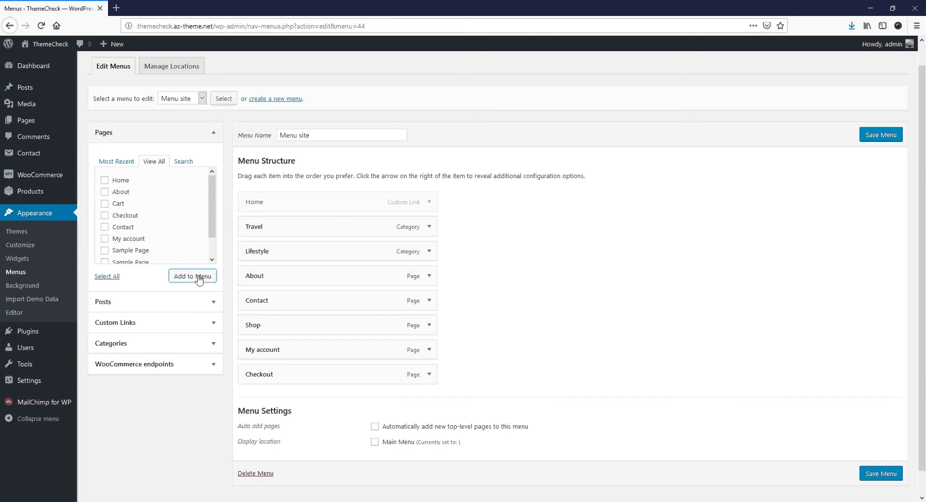
- Assign Menu site to the Main Menu display location and save the menu
left_click(375, 442)
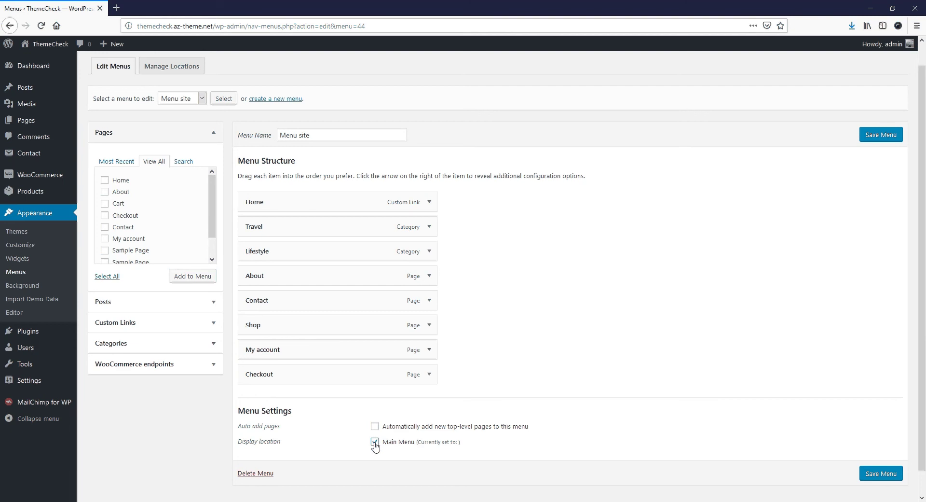
left_click(888, 477)
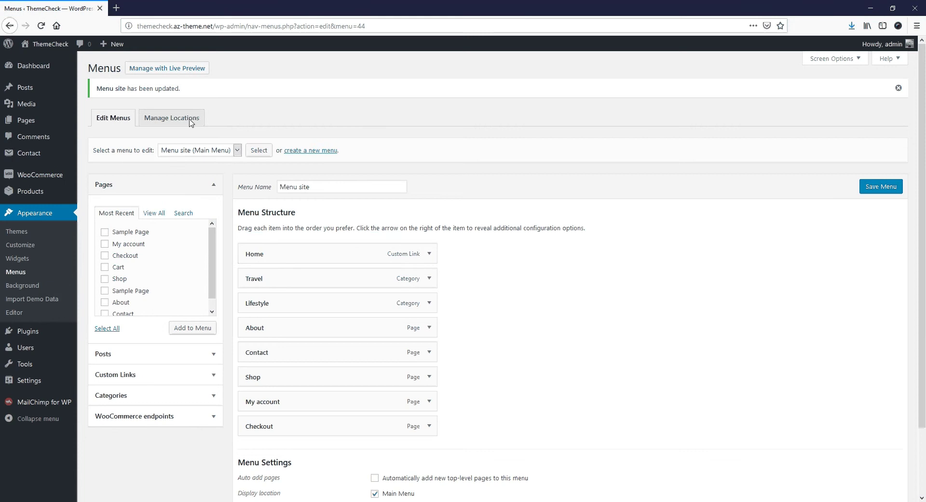
- Go to the WooCommerce settings and look through the General options for store address, selling locations and currency
mouse_move(179, 97)
left_mouse_down()
mouse_move(85, 97)
mouse_move(91, 88)
mouse_move(180, 97)
left_mouse_up()
mouse_move(73, 176)
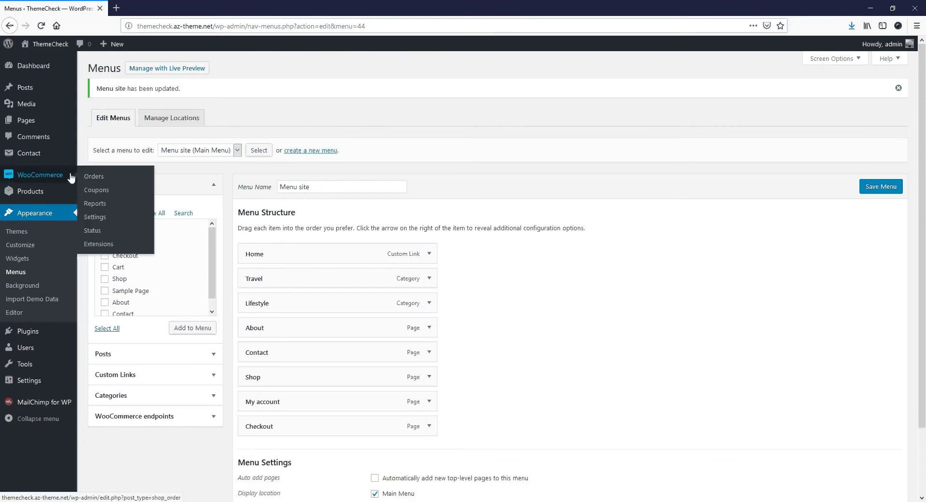
left_click(103, 218)
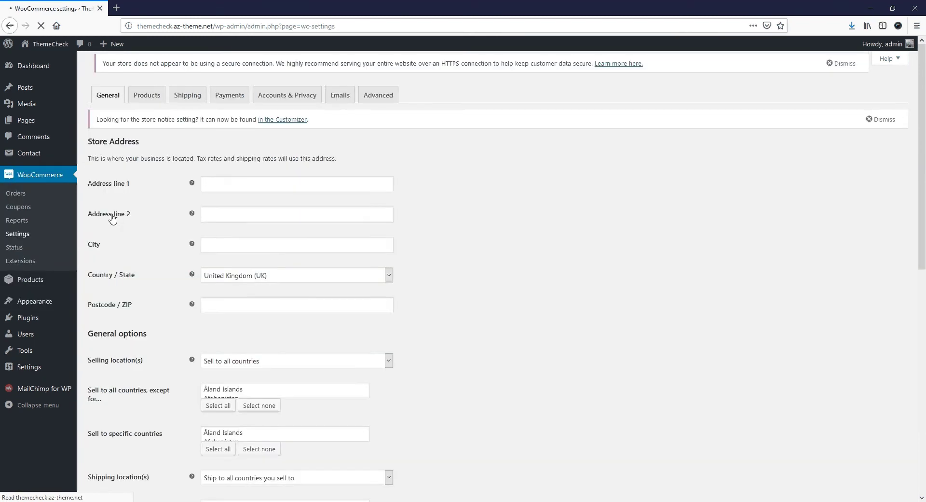
scroll(159, 179, "down", 5)
scroll(161, 178, "down", 3)
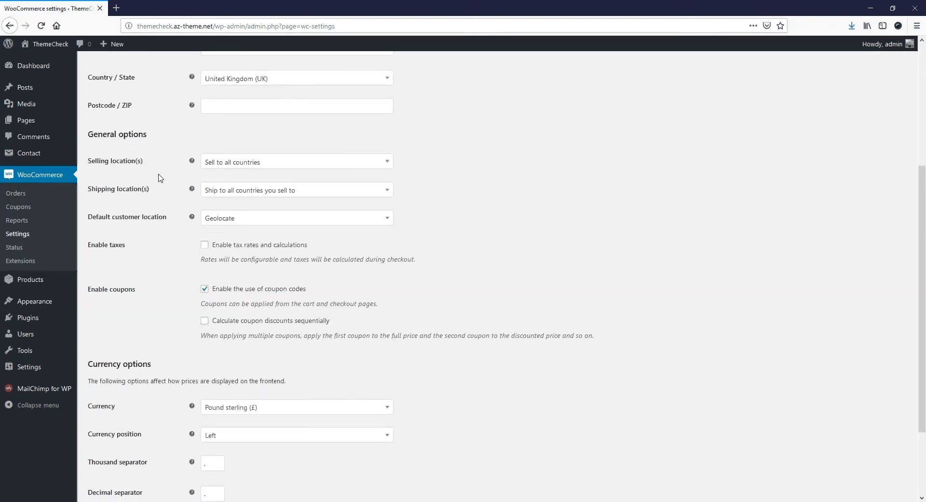
scroll(160, 176, "up", 4)
scroll(161, 176, "up", 3)
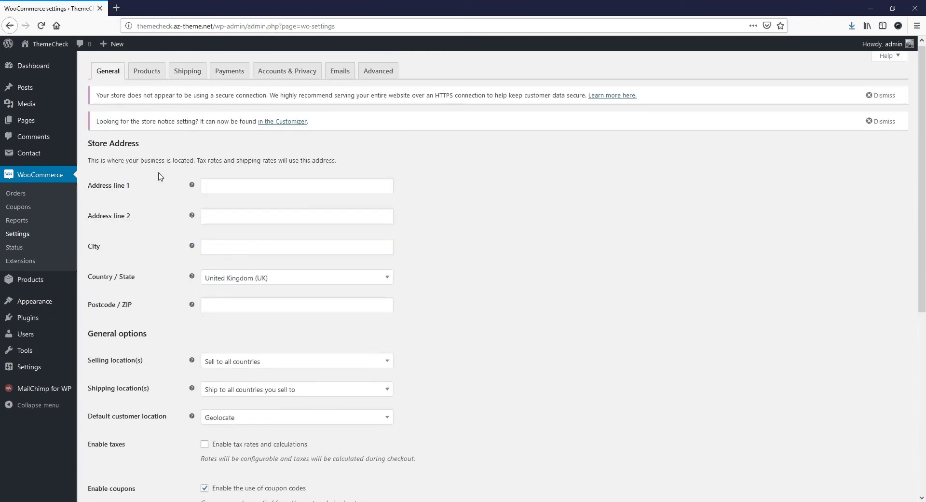
- Assign the Shop page as the store's shop page in the WooCommerce product settings and save the changes
left_click(152, 78)
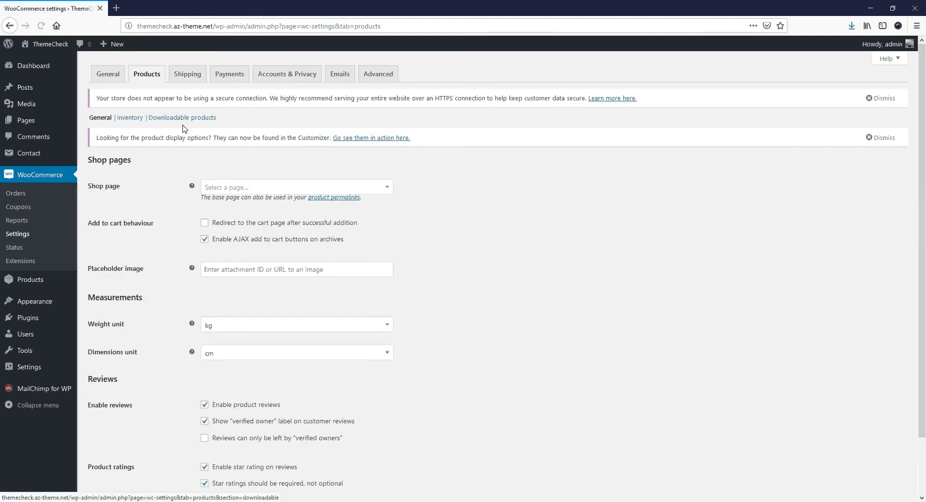
left_click_drag(121, 187, 88, 188)
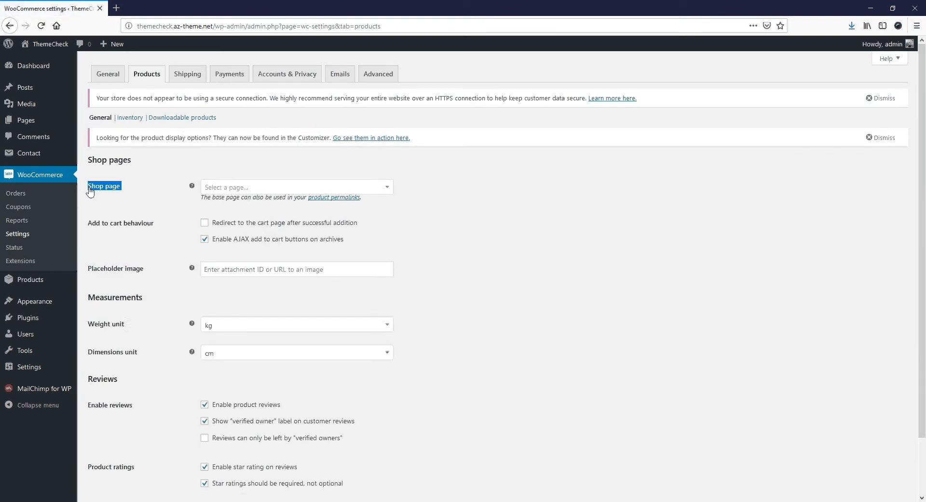
left_click(232, 188)
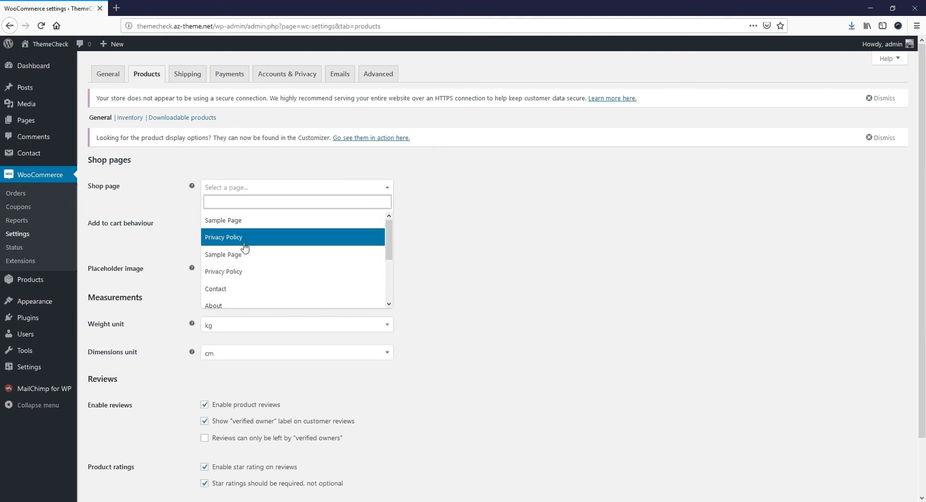
scroll(241, 271, "down", 2)
left_click(232, 274)
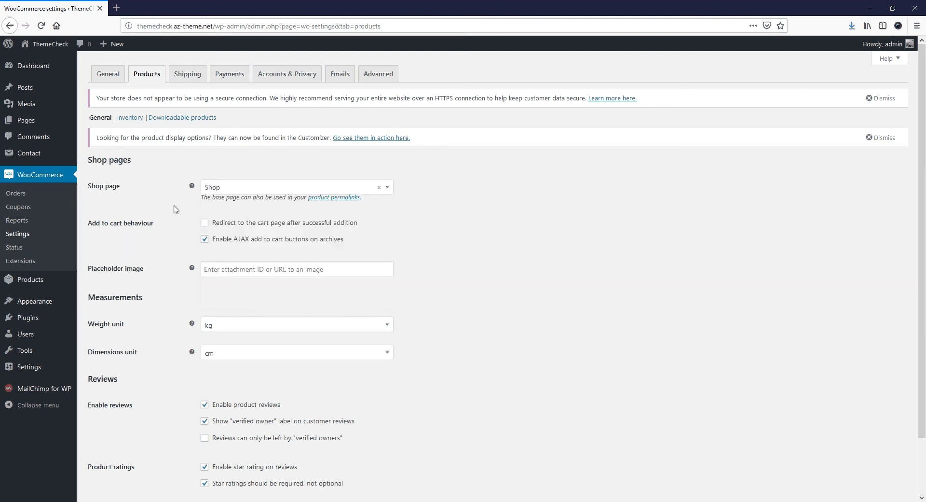
scroll(181, 207, "down", 2)
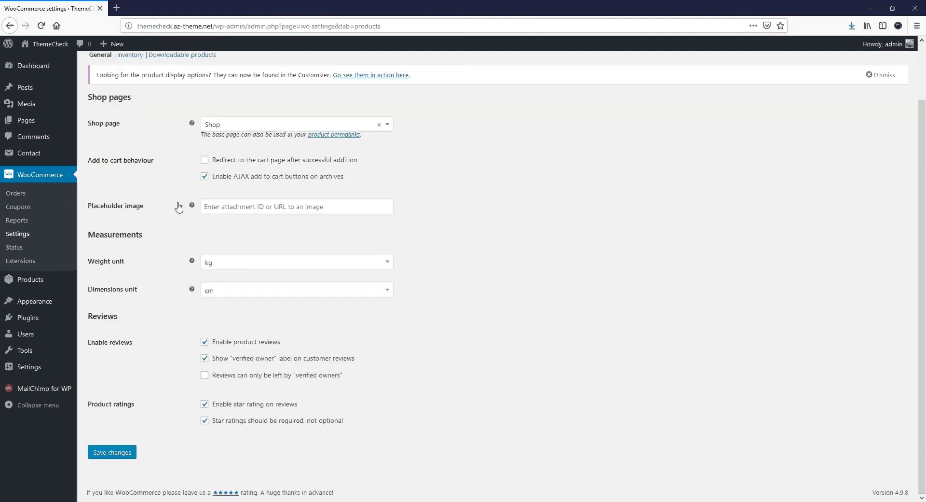
left_click(116, 456)
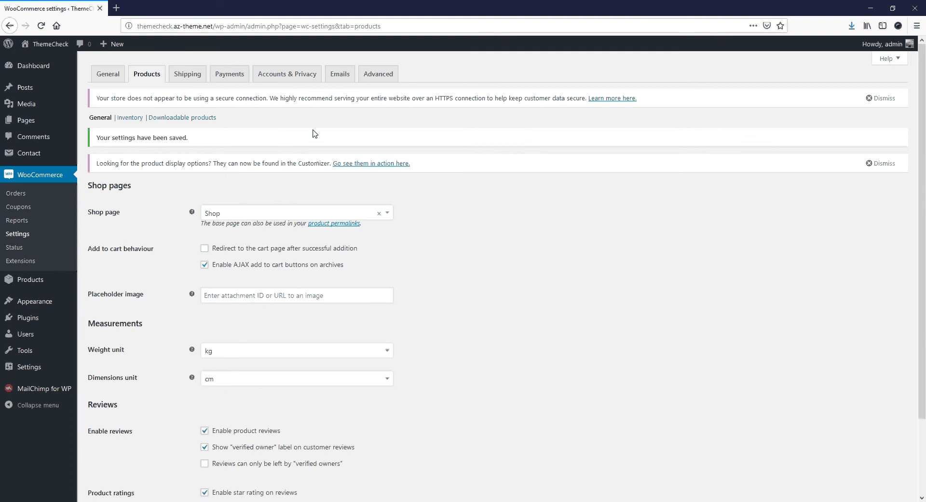
- Assign the Cart page as the cart page in WooCommerce's advanced page setup
left_click(379, 76)
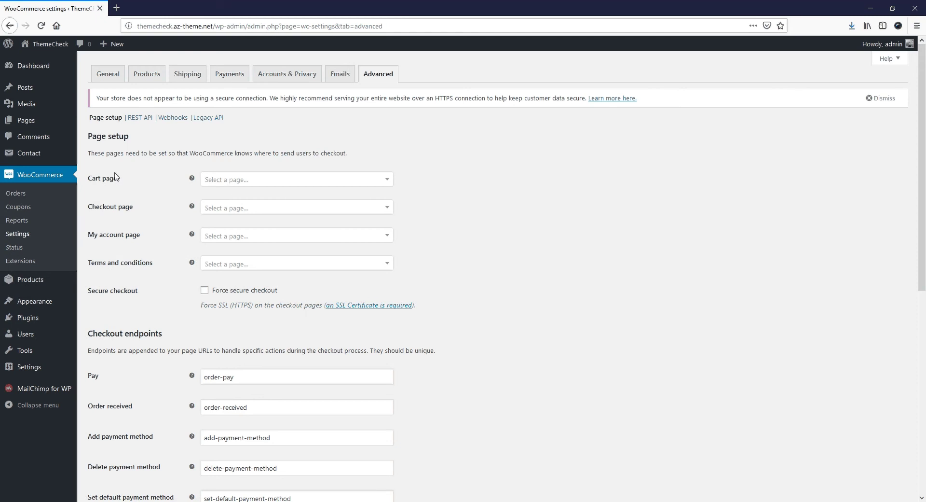
left_click(220, 184)
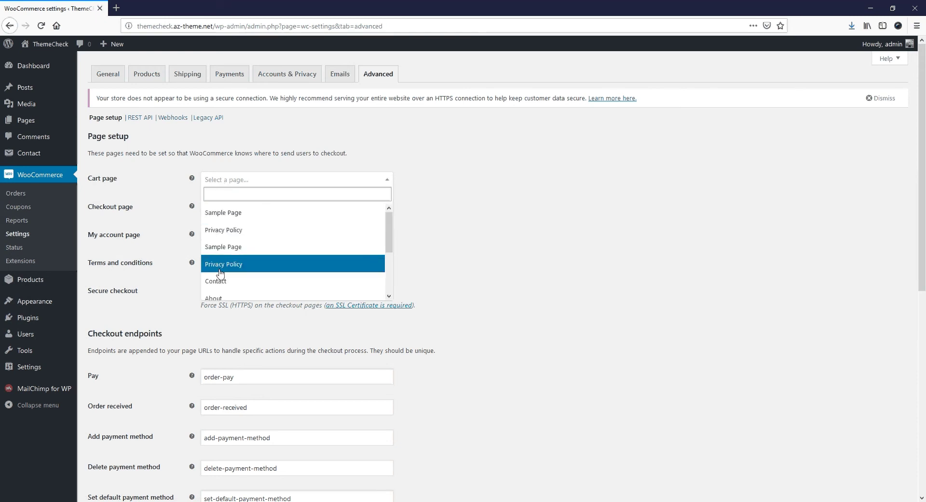
scroll(221, 271, "down", 2)
scroll(221, 268, "down", 1)
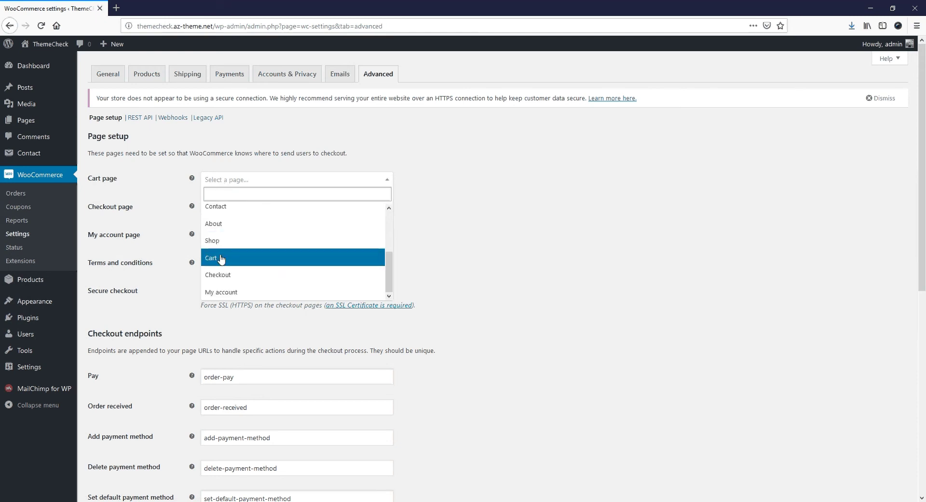
left_click(221, 259)
- Assign the Checkout page as WooCommerce's checkout page
left_click(240, 211)
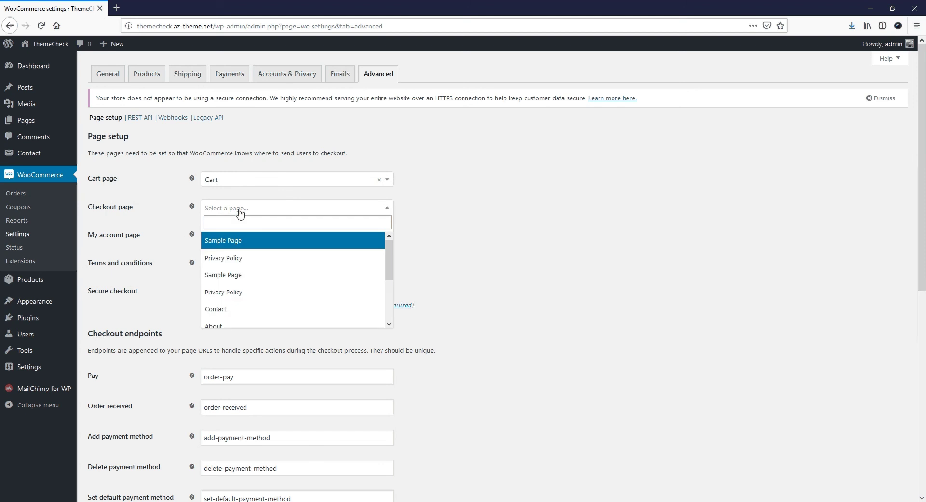
scroll(260, 274, "down", 3)
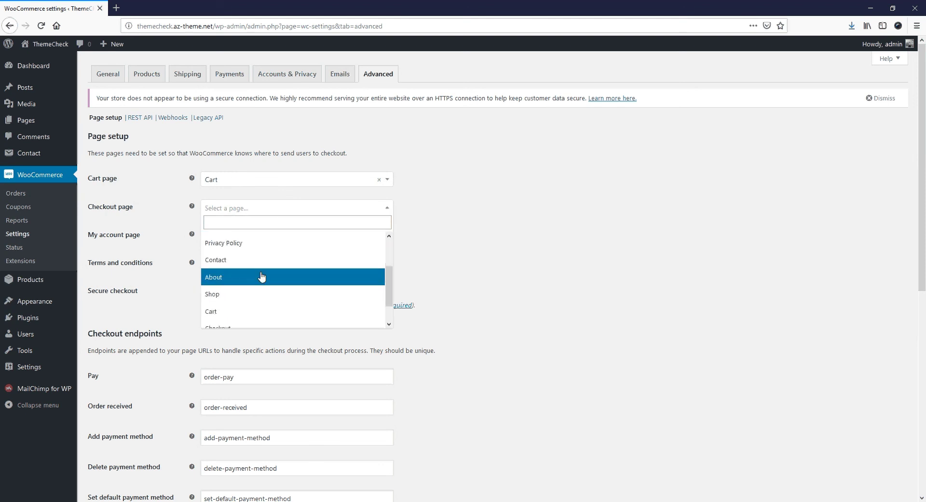
scroll(261, 274, "down", 1)
scroll(261, 275, "down", 1)
left_click(236, 307)
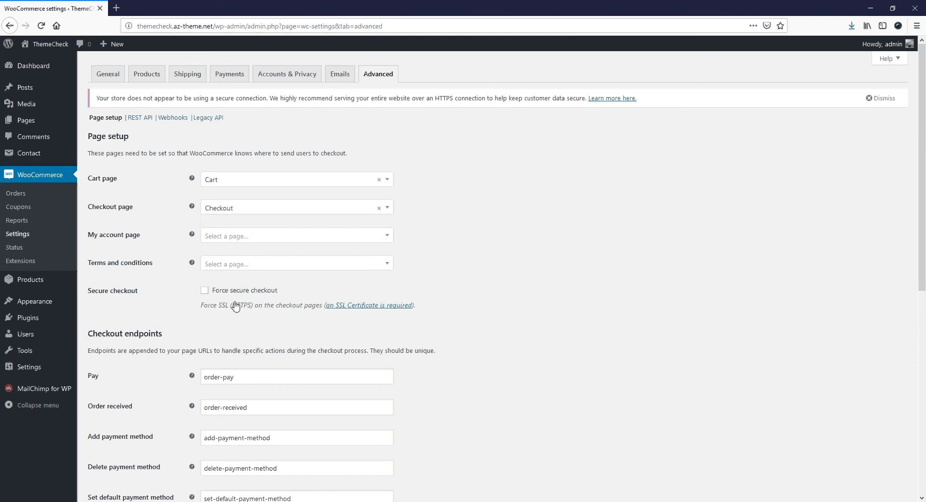
- Assign the My account page as WooCommerce's account page and save the advanced settings
left_click(230, 241)
scroll(248, 283, "down", 3)
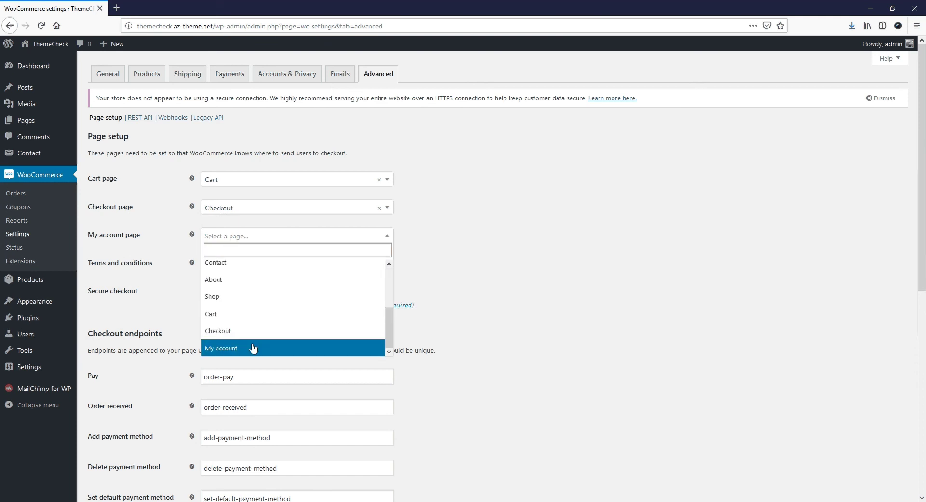
left_click(235, 348)
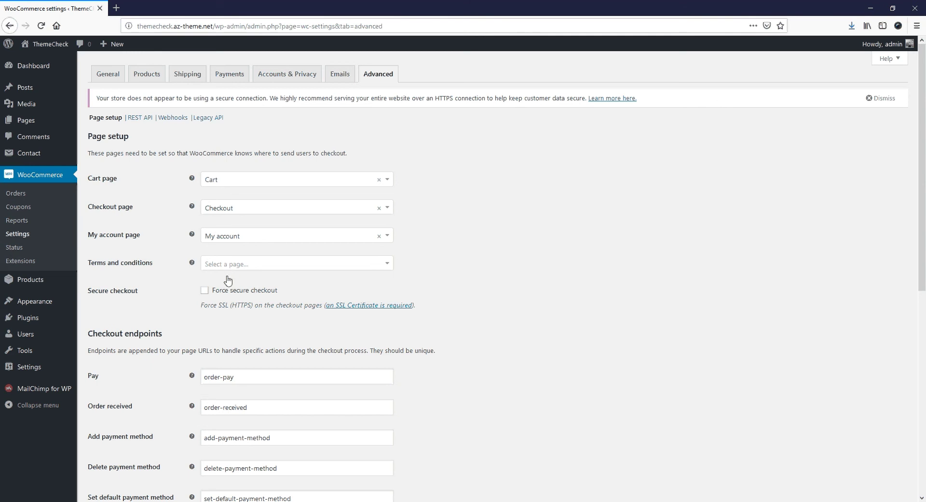
scroll(229, 275, "down", 3)
scroll(226, 281, "down", 4)
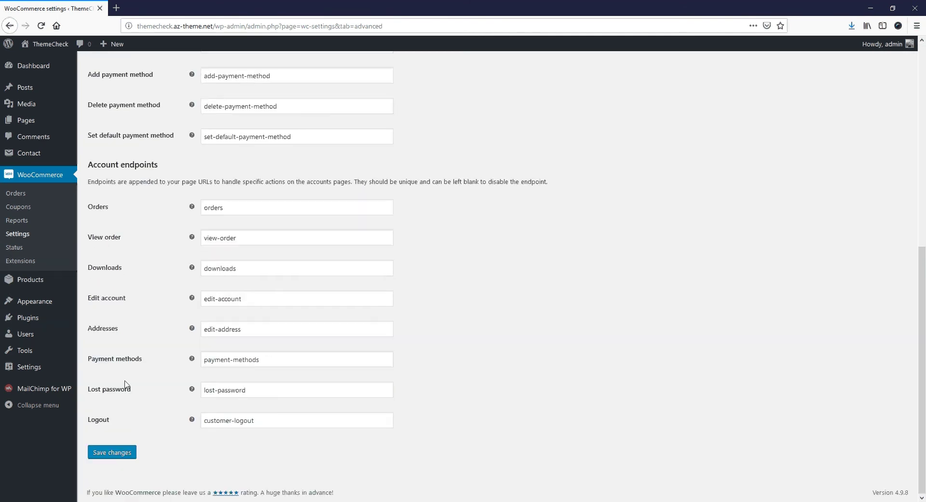
left_click(128, 453)
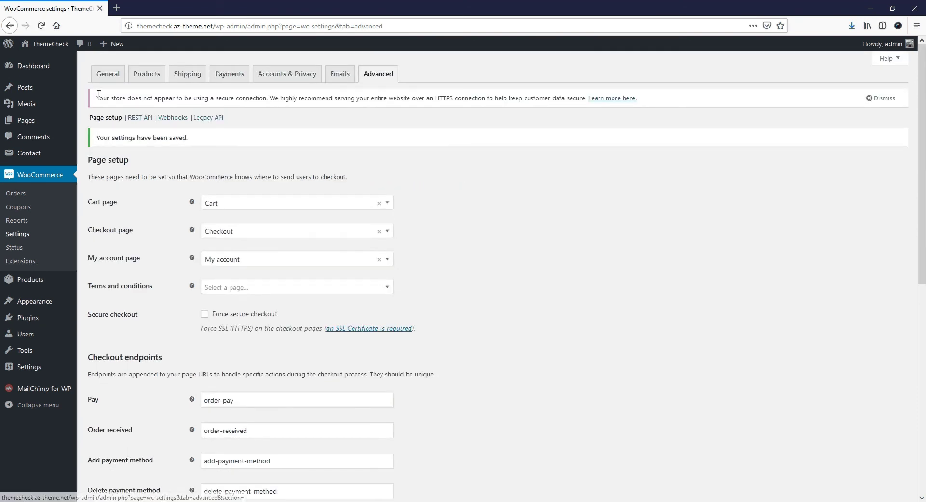
- Visit the store and look through the Shop page's product listing, pagination and footer, returning to its header
mouse_move(48, 45)
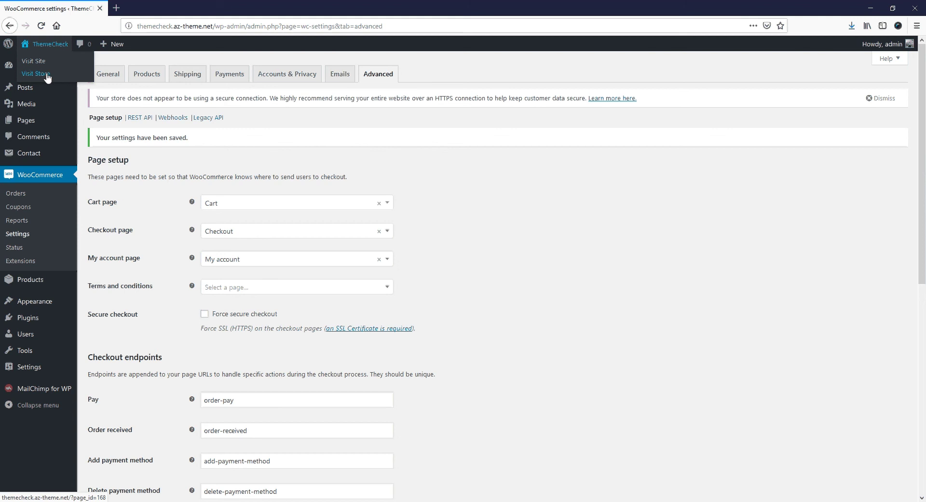
left_click(47, 75)
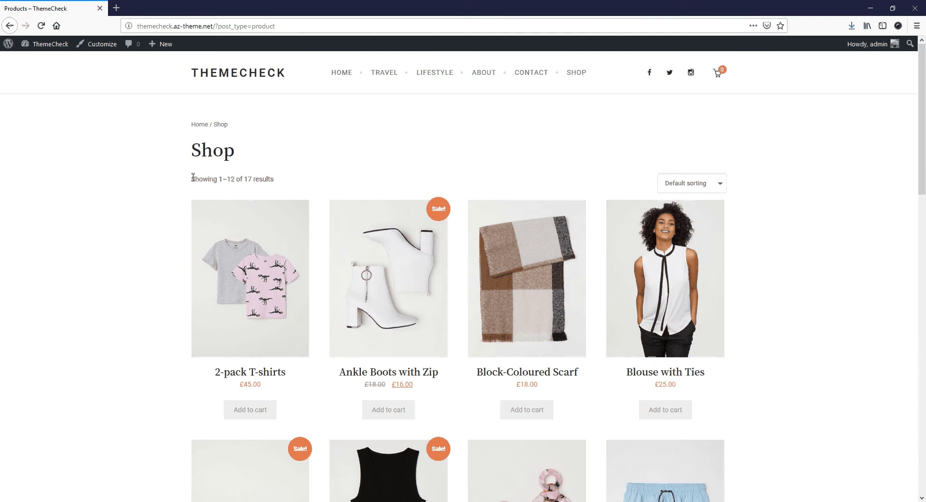
scroll(443, 206, "down", 3)
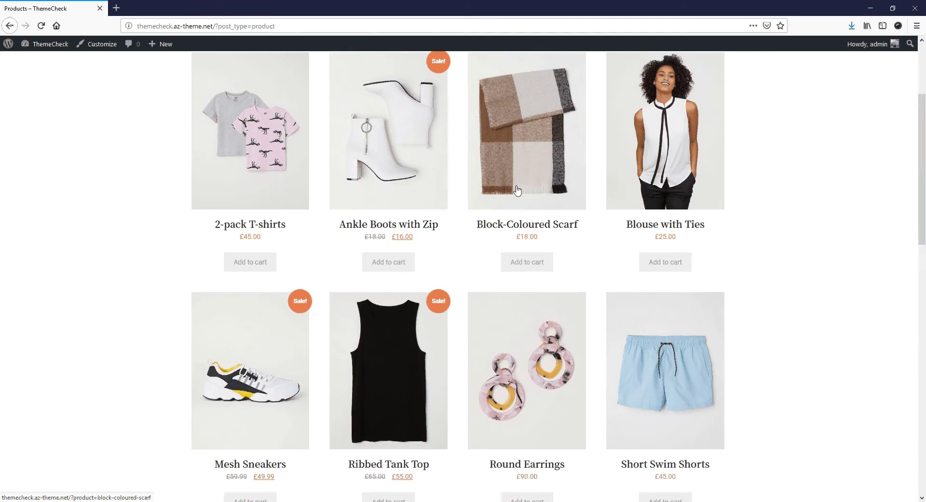
scroll(417, 225, "down", 3)
scroll(417, 225, "down", 6)
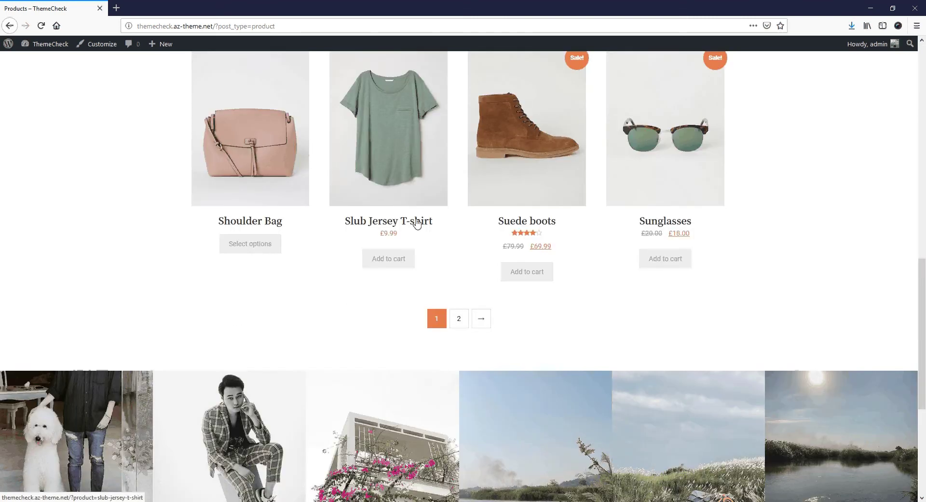
scroll(418, 223, "down", 5)
scroll(418, 219, "up", 15)
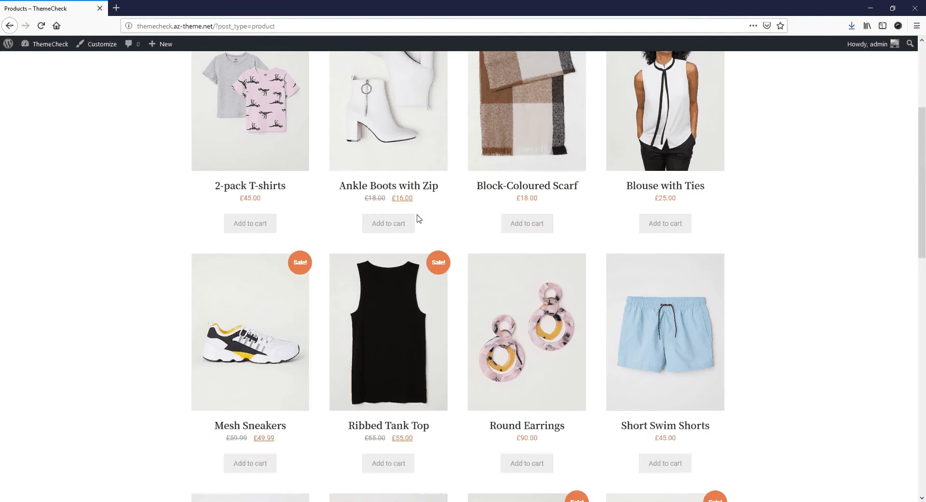
scroll(418, 218, "up", 4)
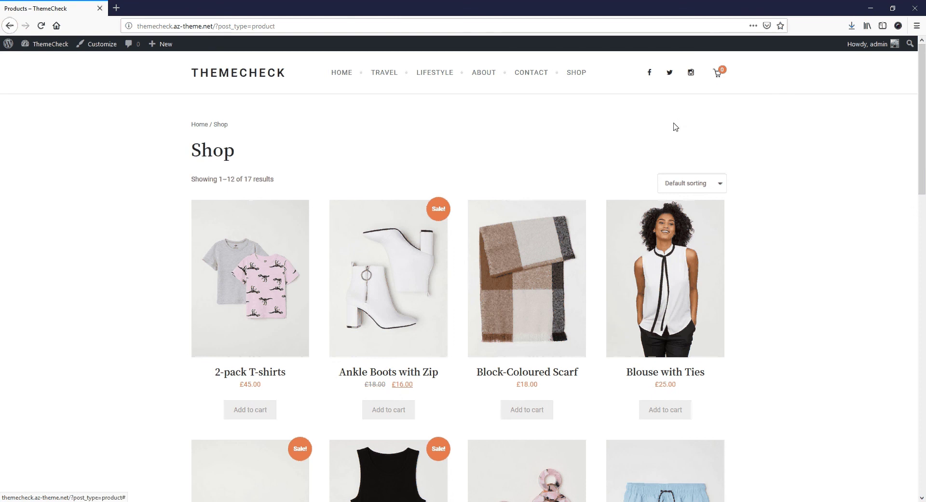
scroll(385, 251, "down", 2)
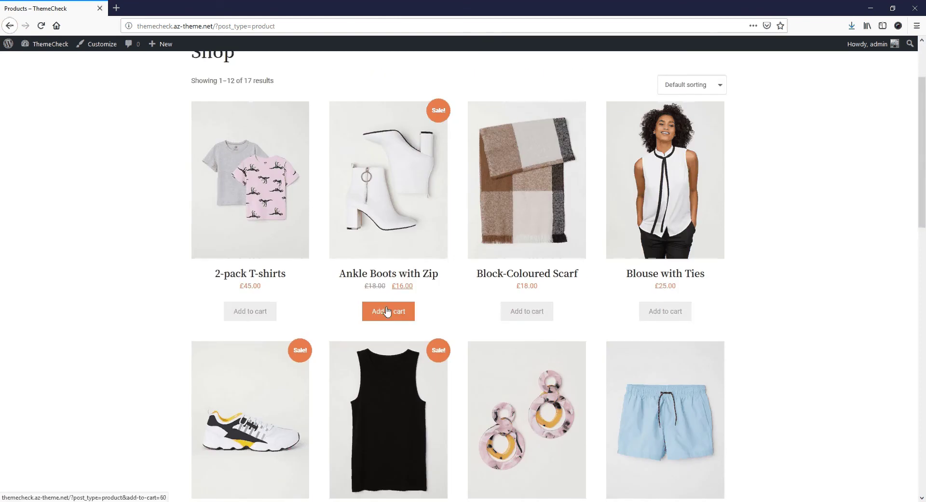
scroll(187, 177, "up", 2)
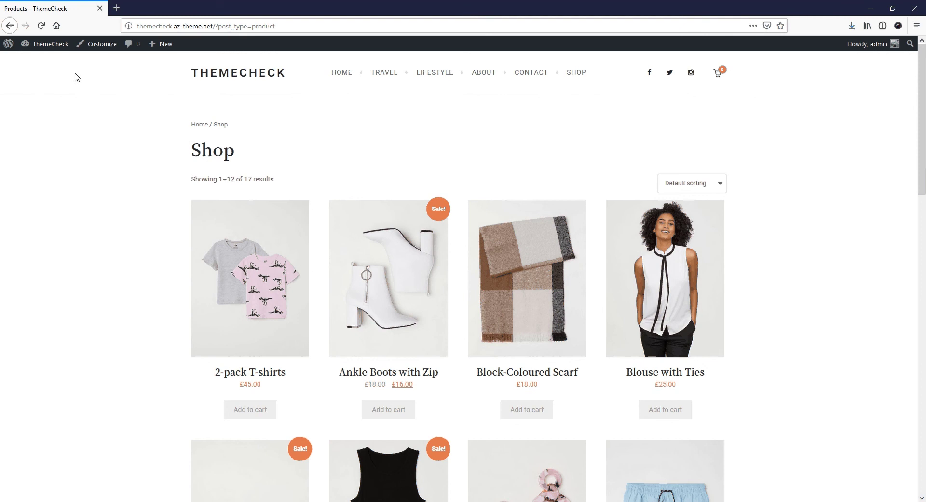
- View the site's Contact page, look through its contact form and return to the header
mouse_move(56, 47)
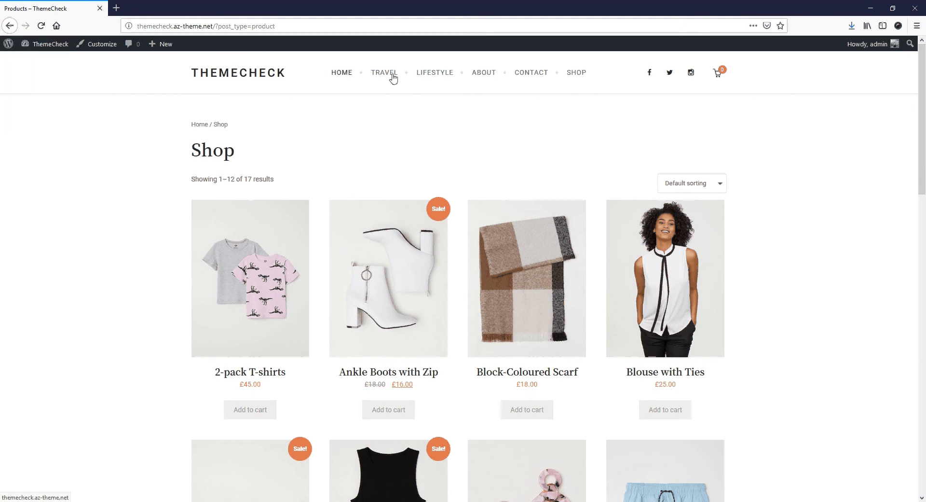
left_click(527, 76)
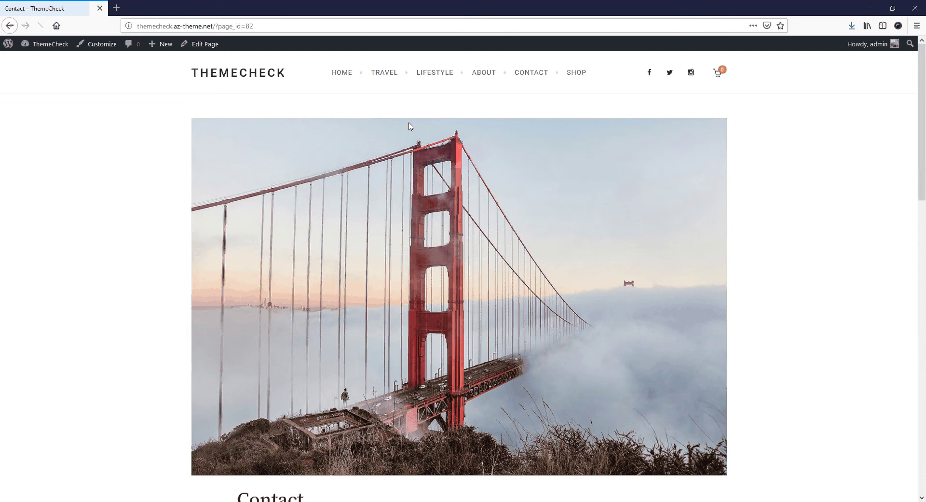
scroll(410, 127, "down", 10)
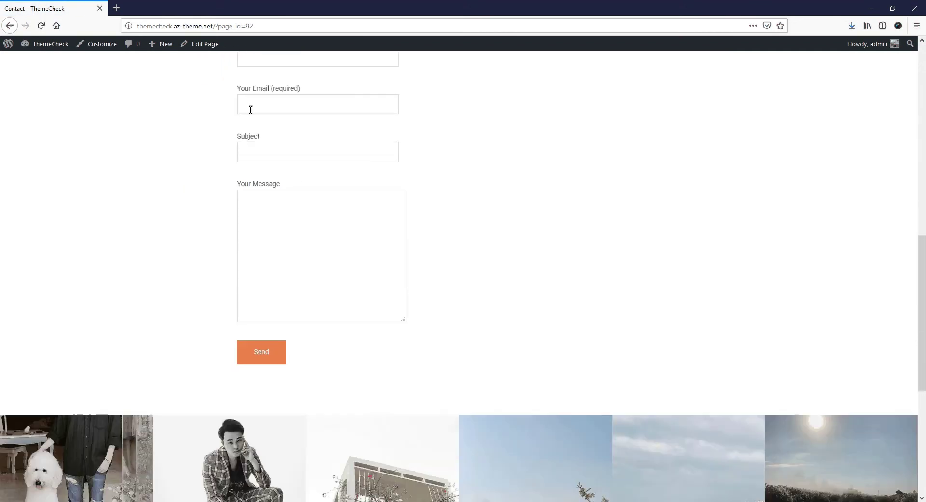
scroll(311, 200, "down", 2)
scroll(311, 200, "up", 10)
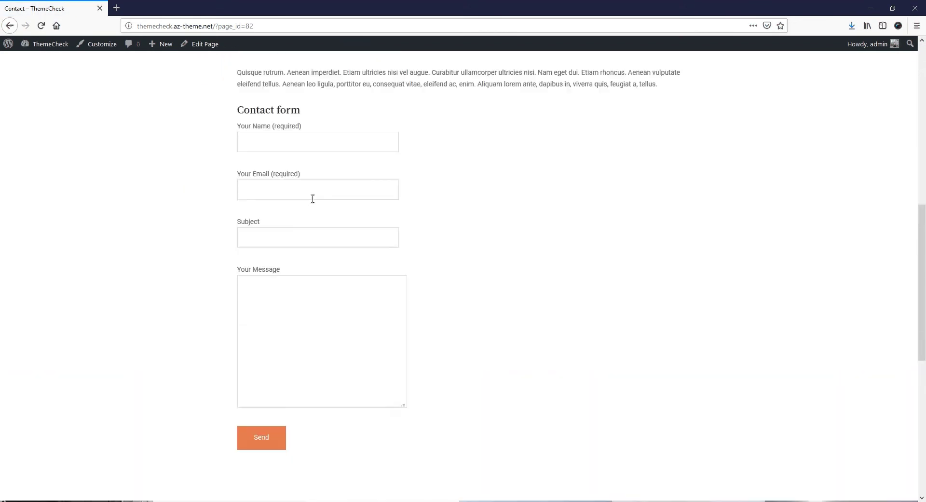
scroll(314, 201, "up", 3)
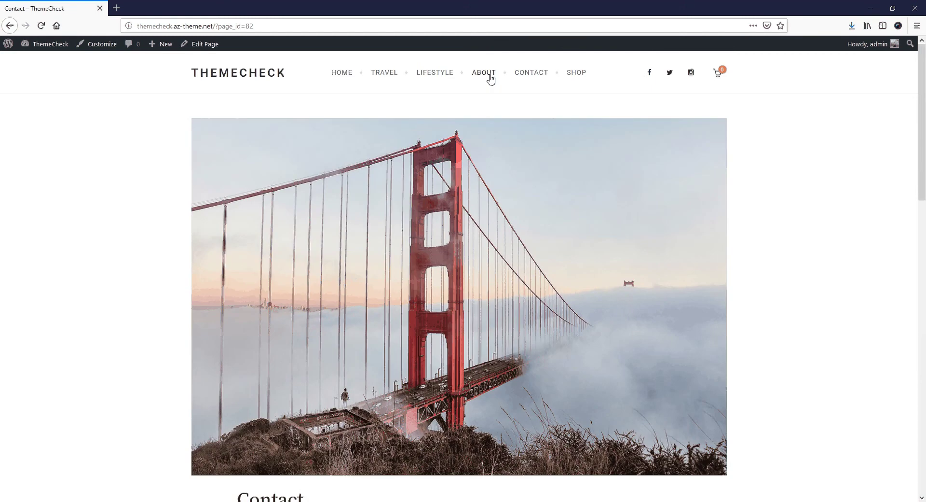
- View the site's About page and look through its text and images
left_click(490, 77)
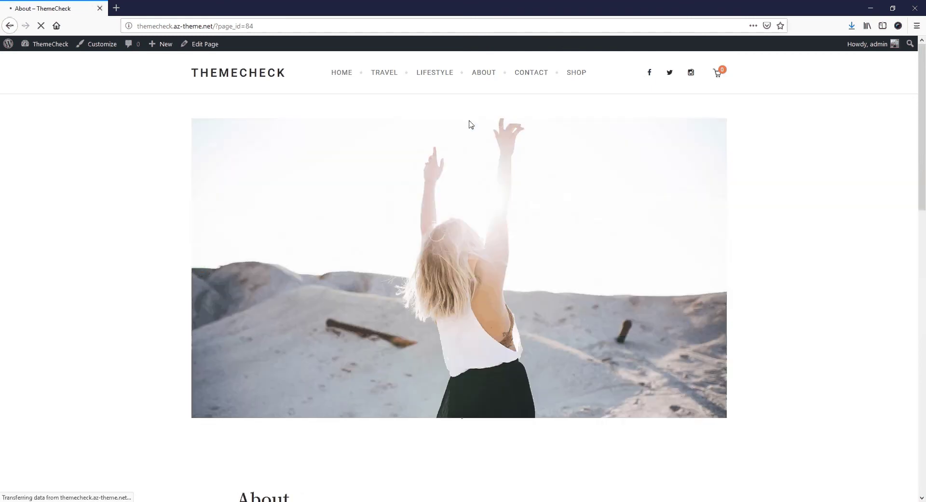
scroll(471, 124, "down", 4)
scroll(472, 124, "down", 5)
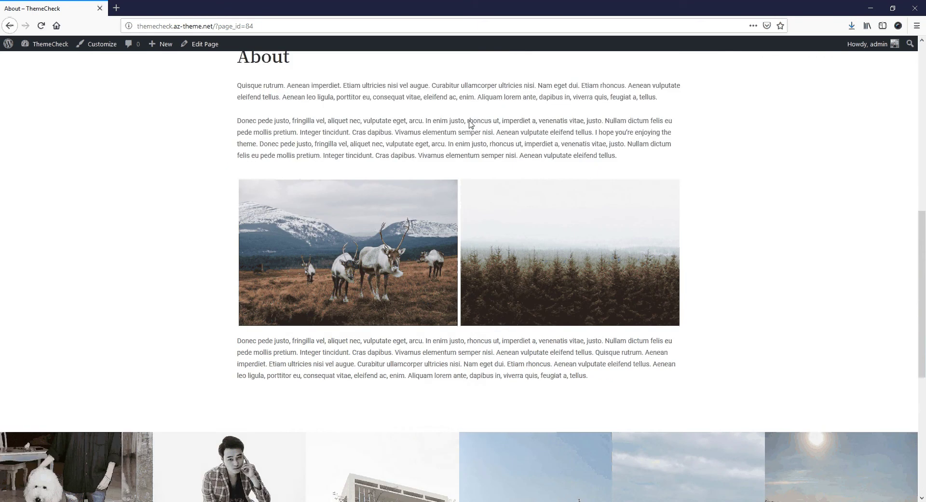
- Look through the About page's photo strip and footer, returning to the page header
scroll(471, 123, "down", 3)
scroll(470, 124, "down", 3)
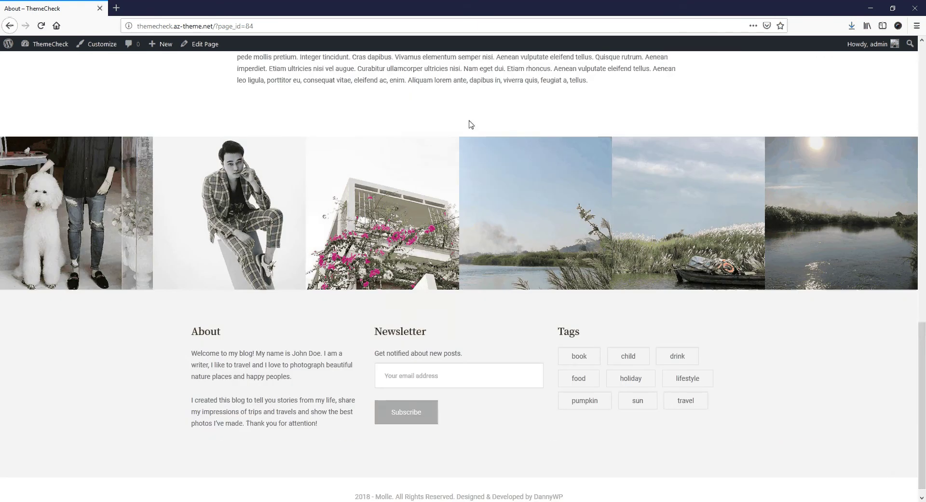
key("Home")
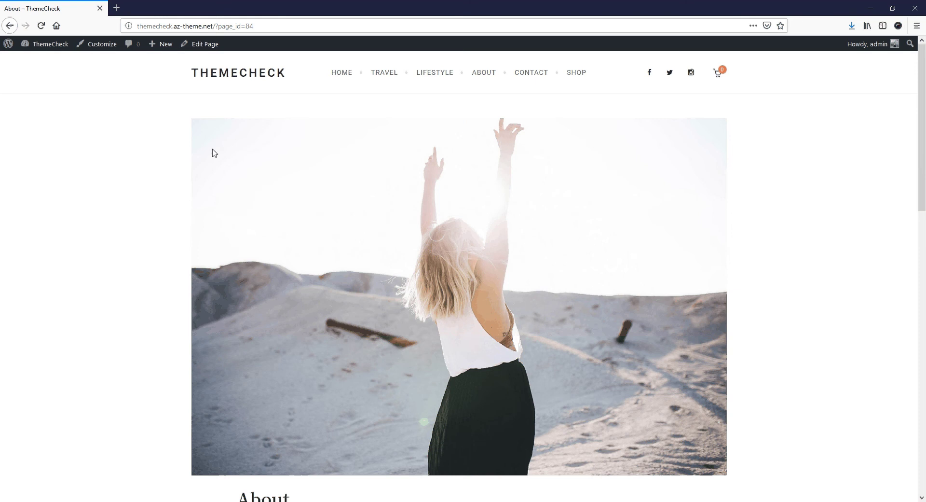
- Open the site customizer and set the header type to Type 2
left_click(102, 48)
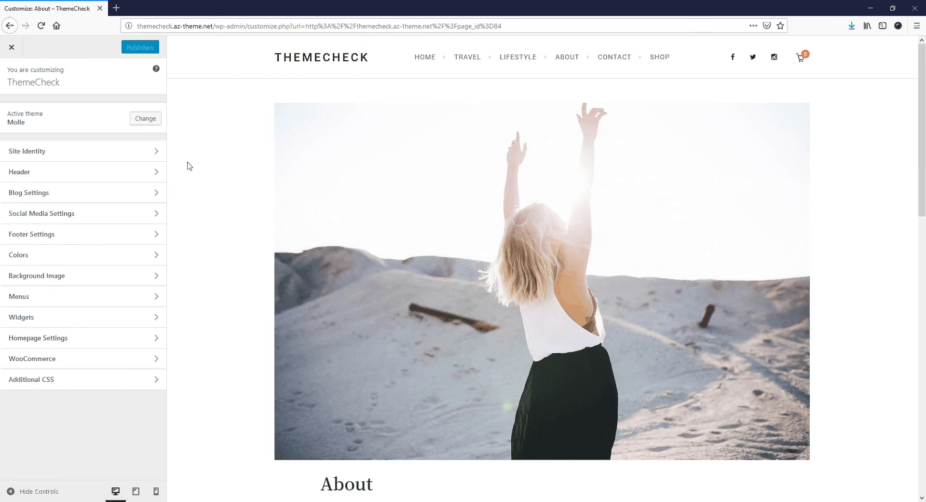
left_click(160, 177)
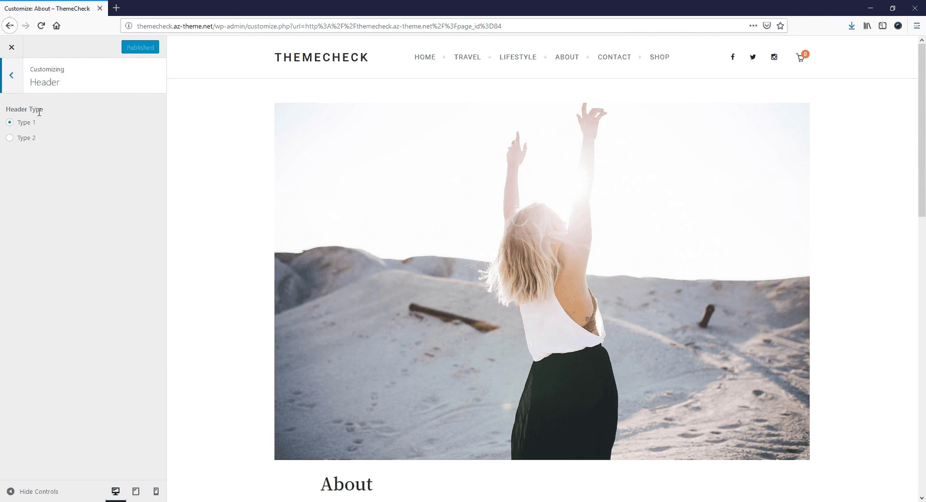
left_click(27, 142)
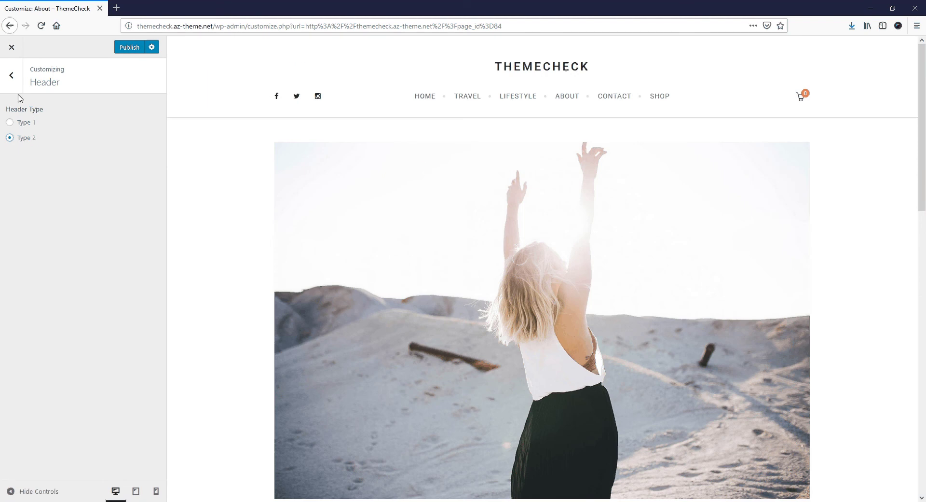
left_click(12, 75)
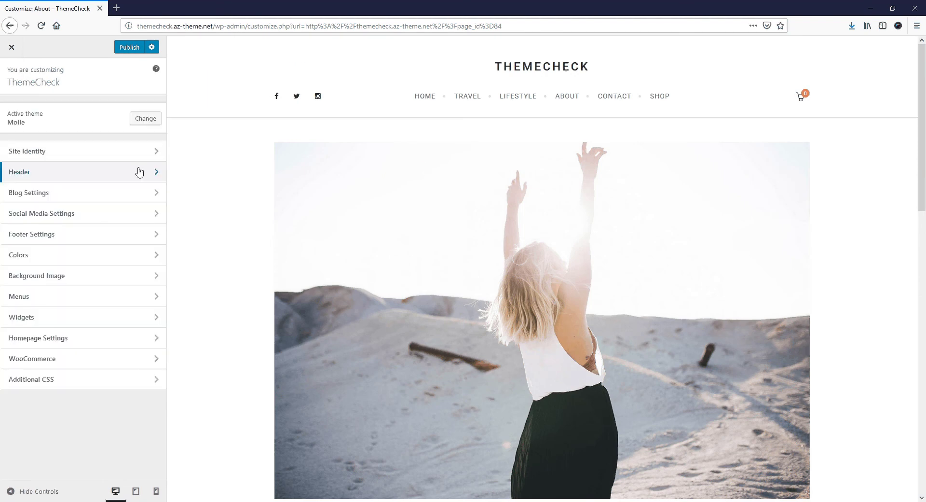
- Preview the site's homepage and set the blog layout to Big Latest + 3 Cols Grid in the blog settings
left_click(103, 193)
scroll(256, 189, "down", 2)
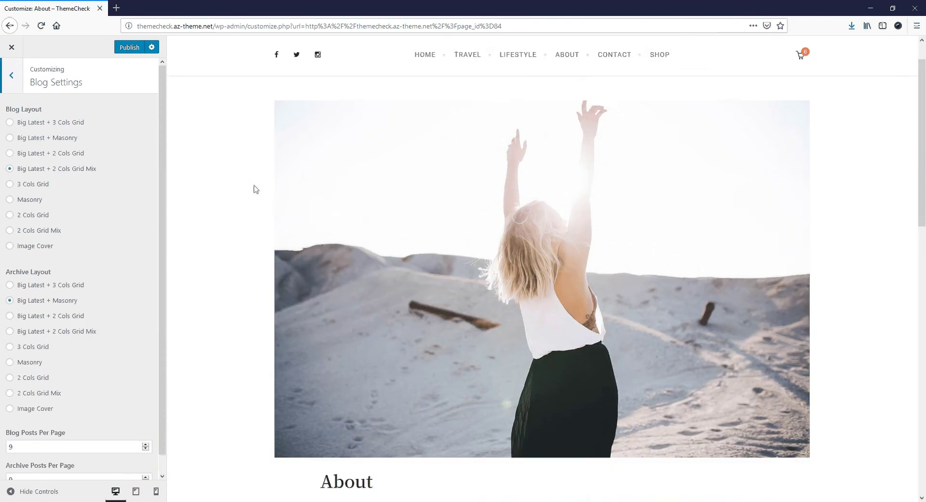
scroll(447, 165, "down", 2)
scroll(446, 165, "up", 4)
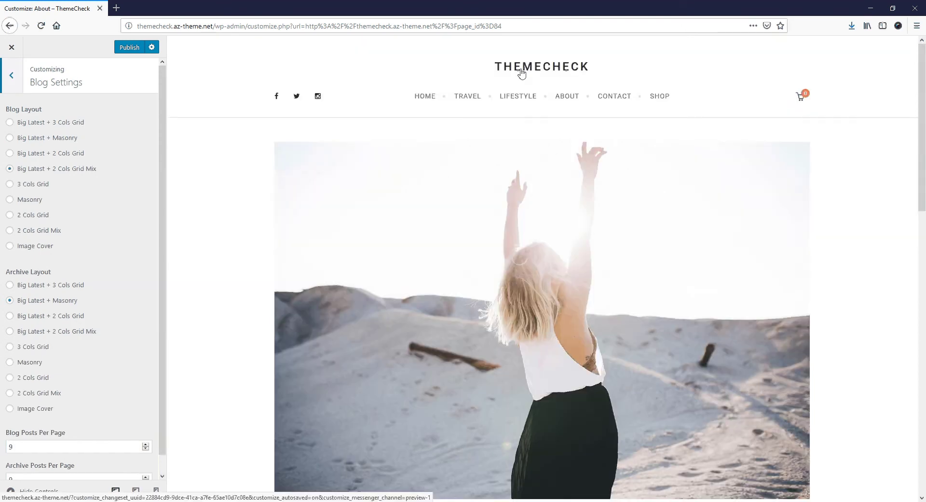
left_click(521, 73)
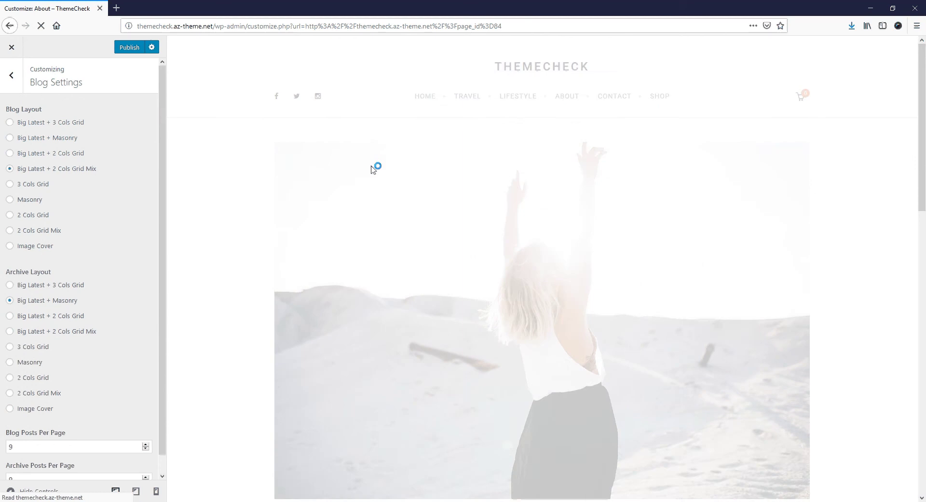
scroll(453, 211, "down", 5)
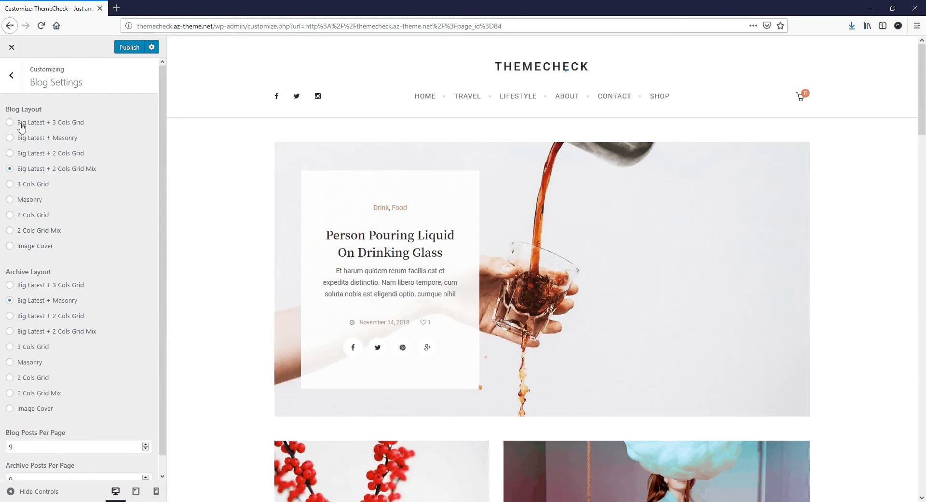
left_click(9, 123)
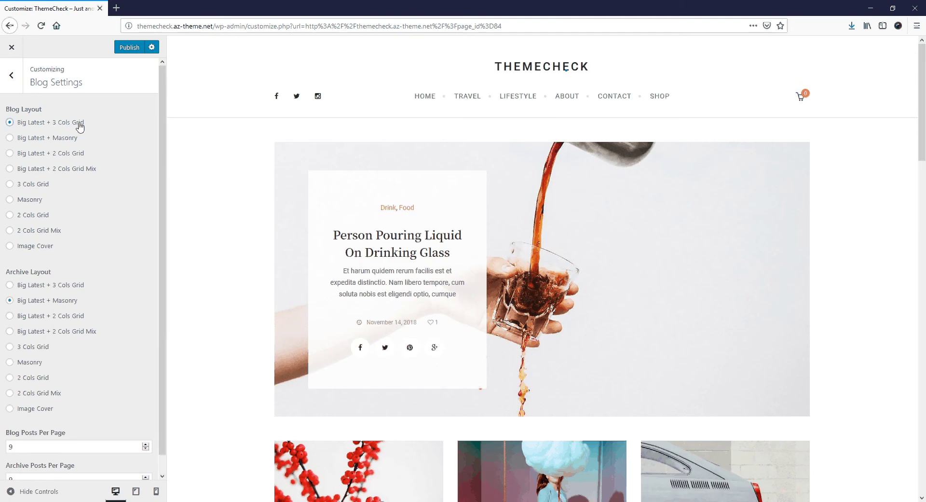
- Review the homepage post grid down to the pagination and set the blog posts per page to 10
scroll(317, 122, "down", 5)
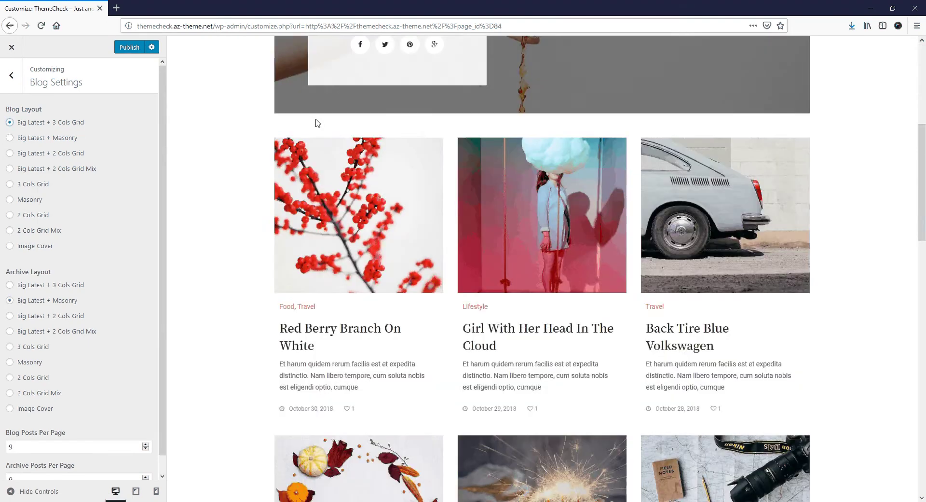
scroll(317, 123, "down", 5)
scroll(317, 120, "down", 8)
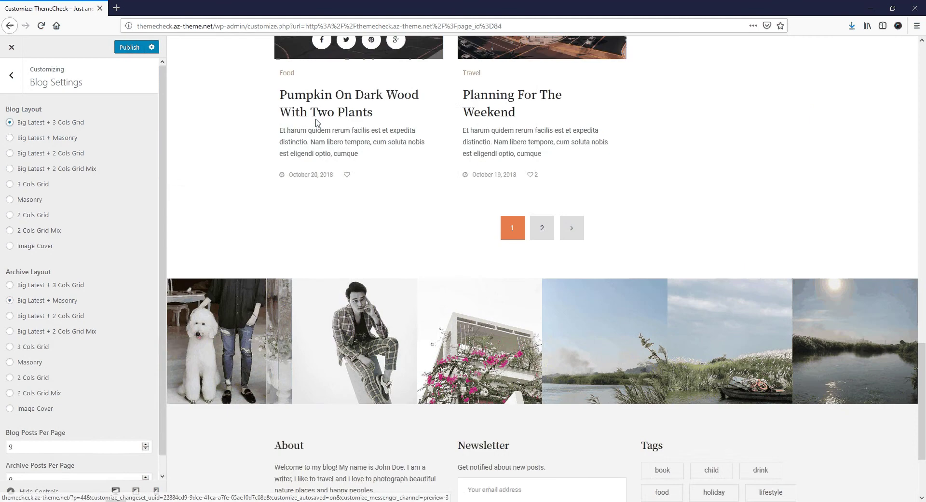
scroll(317, 123, "down", 2)
scroll(317, 124, "up", 3)
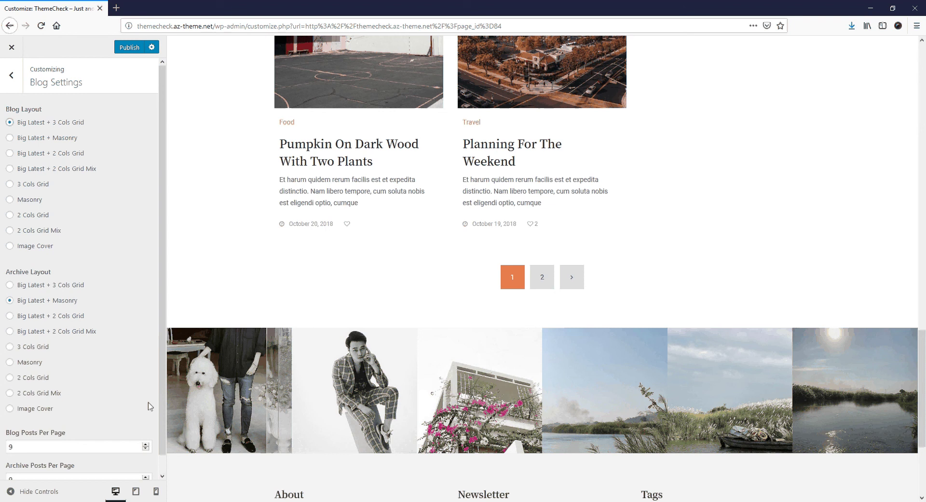
scroll(263, 335, "up", 1)
scroll(263, 335, "up", 5)
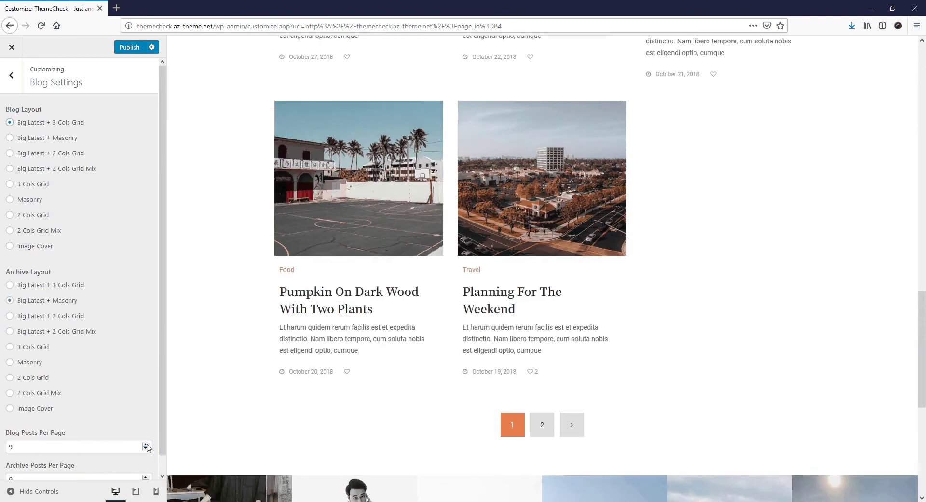
left_click(146, 445)
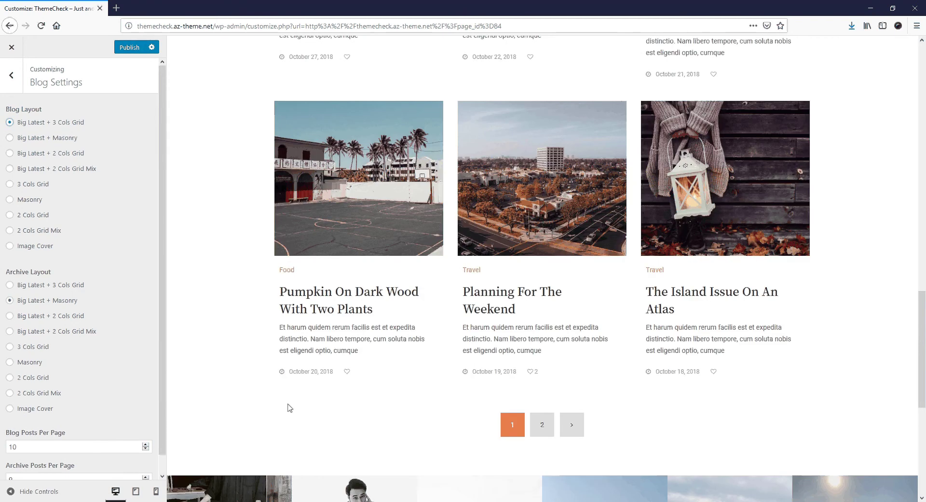
scroll(528, 351, "up", 4)
scroll(528, 351, "up", 4)
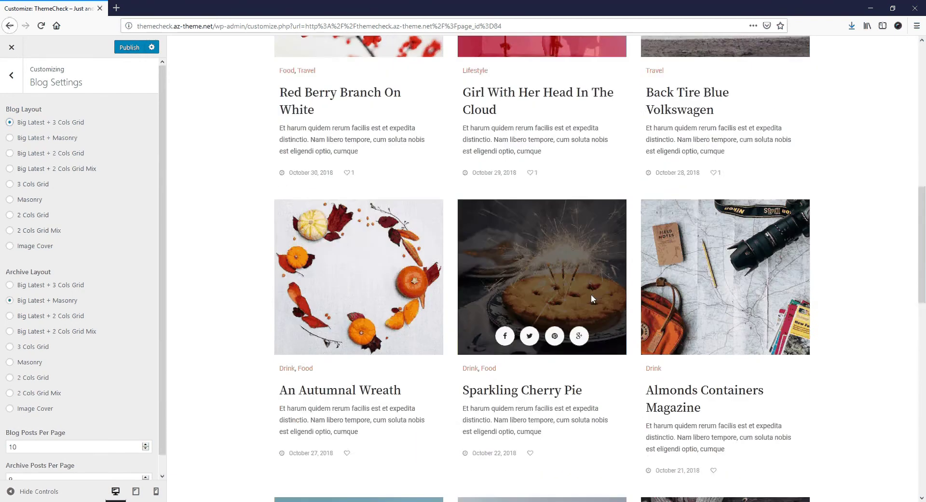
scroll(591, 294, "up", 7)
scroll(592, 298, "down", 3)
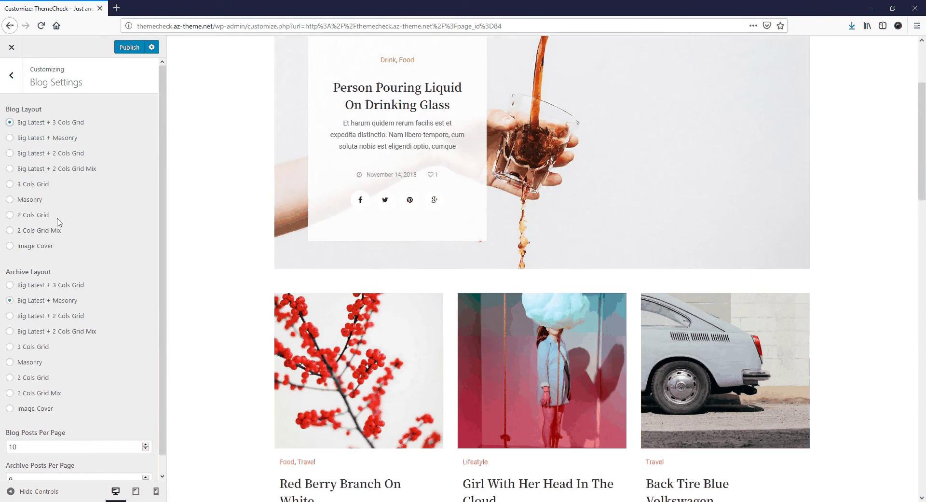
- Open the Travel category archive in the preview from the Red Berry Branch On White post
scroll(58, 222, "down", 1)
scroll(409, 224, "down", 2)
scroll(410, 224, "down", 3)
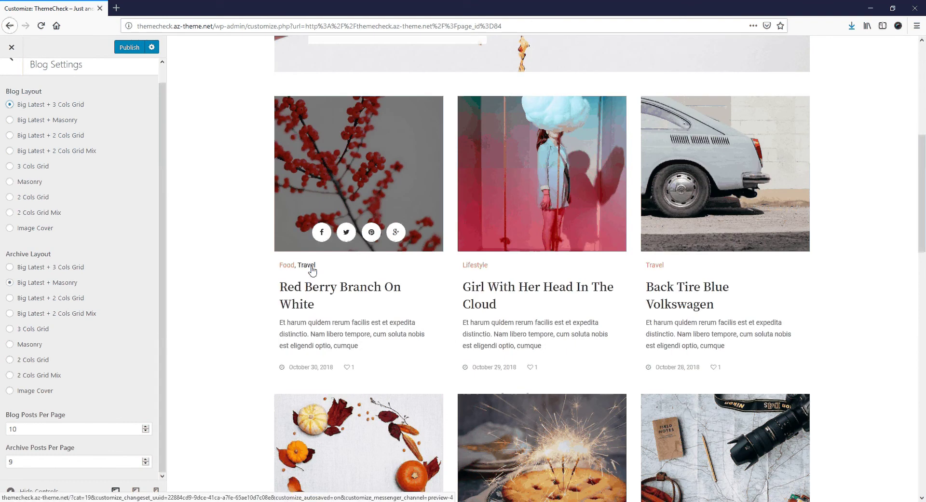
left_click(307, 264)
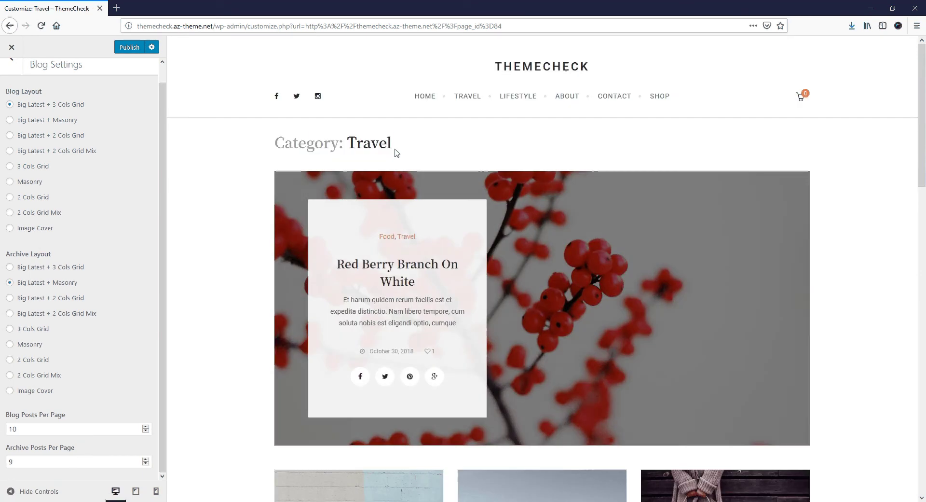
left_click_drag(394, 150, 281, 150)
left_click(173, 248)
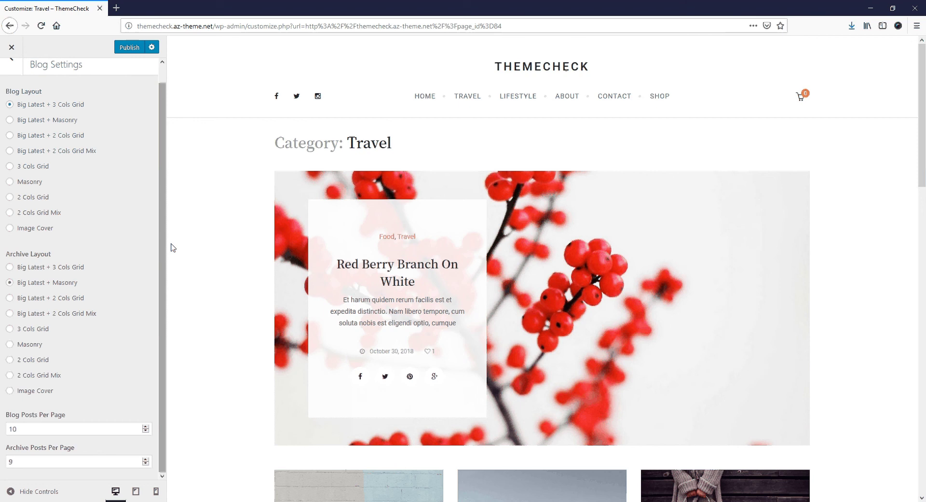
- Set the archive layout to 3 Cols Grid and review the Travel category page with it
scroll(382, 243, "down", 1)
scroll(457, 203, "down", 6)
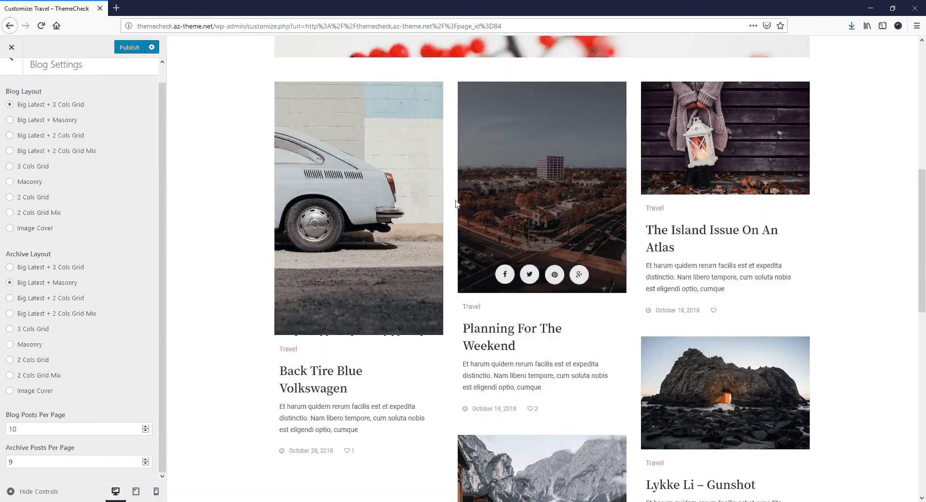
scroll(457, 203, "down", 5)
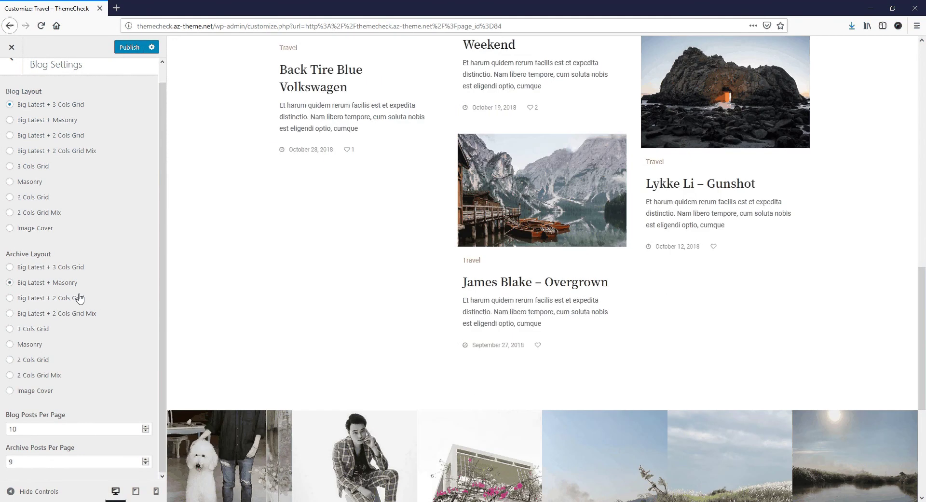
left_click(43, 333)
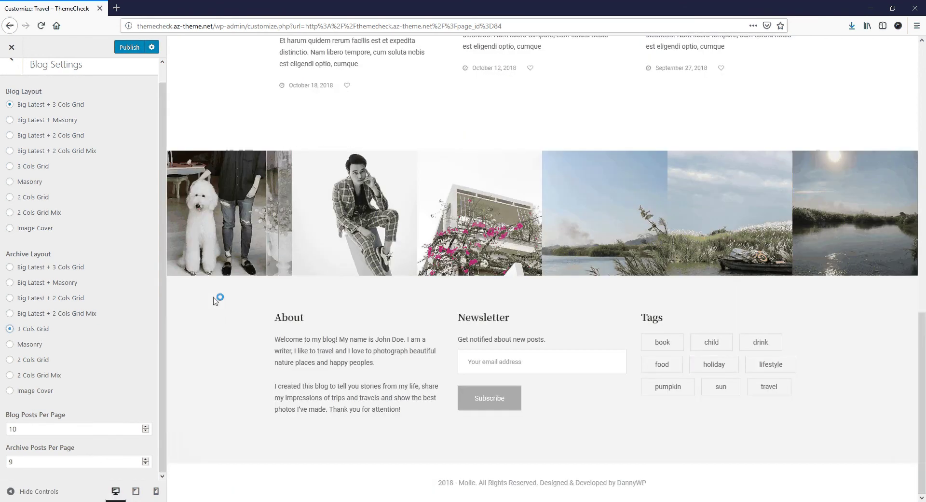
scroll(241, 294, "up", 7)
scroll(278, 288, "up", 6)
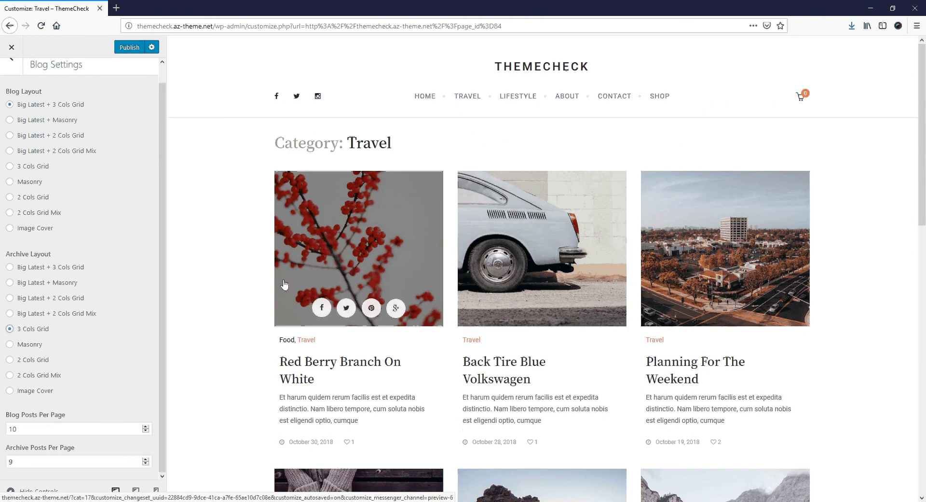
scroll(285, 284, "down", 7)
scroll(285, 284, "down", 4)
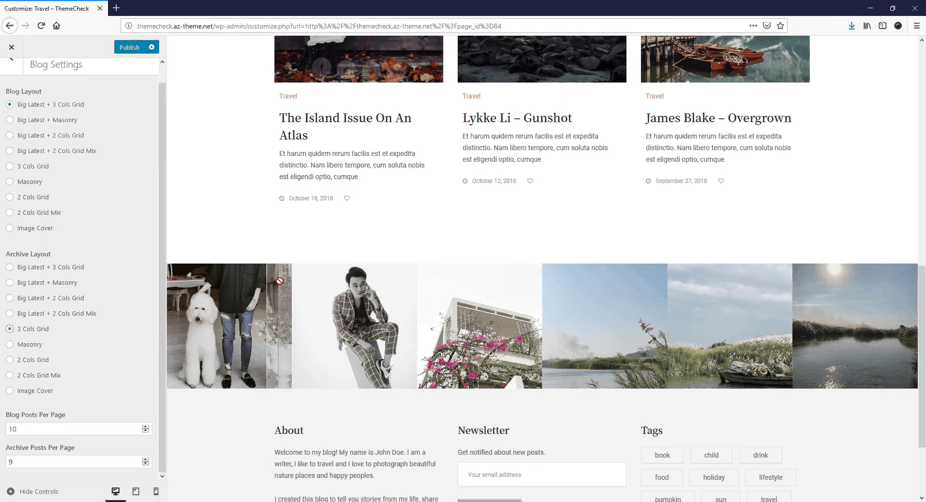
scroll(223, 280, "up", 7)
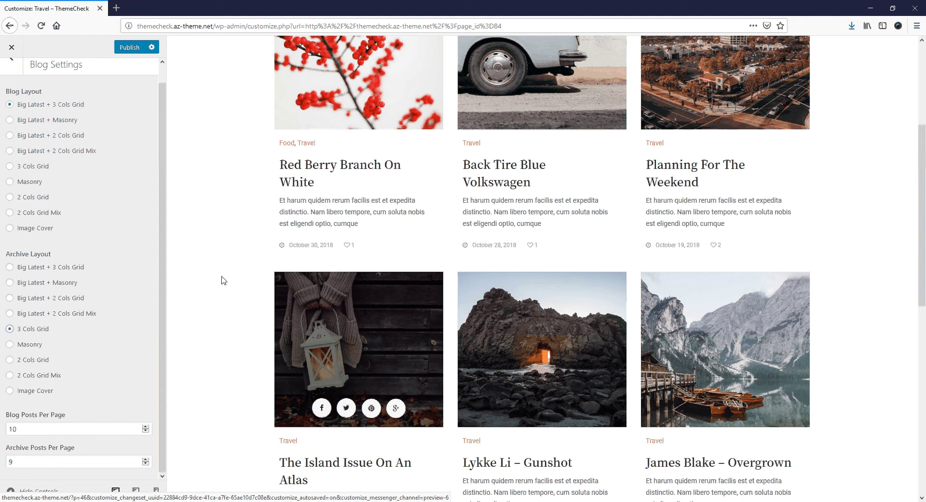
scroll(218, 241, "up", 4)
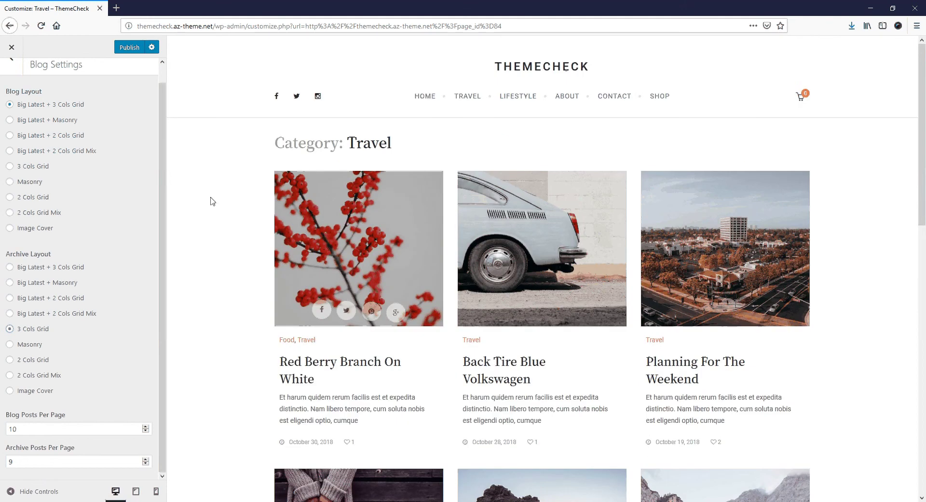
- Set the Pinterest URL to # in the social media settings and return to the main customizer options
left_click(19, 73)
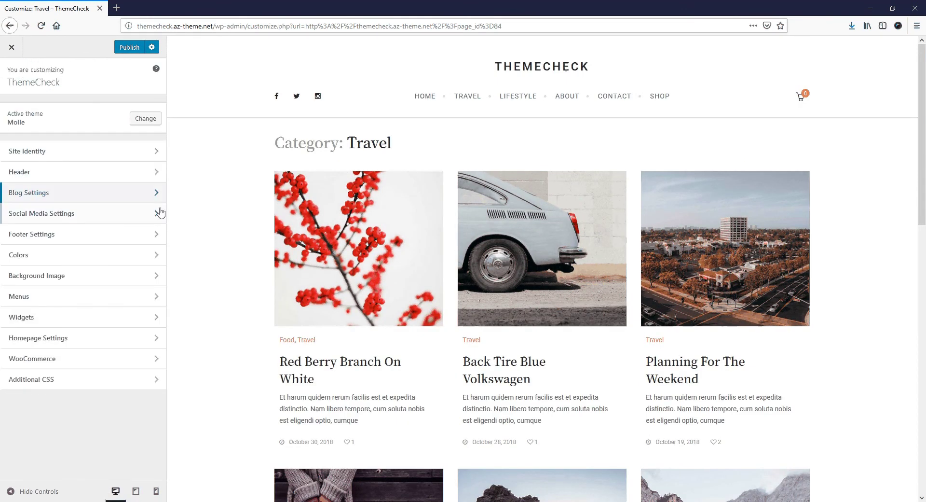
left_click(61, 217)
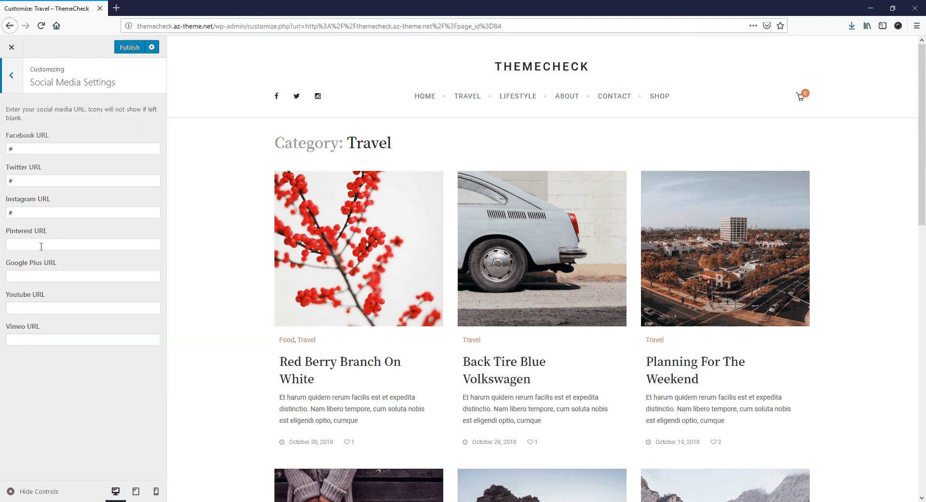
left_click(44, 241)
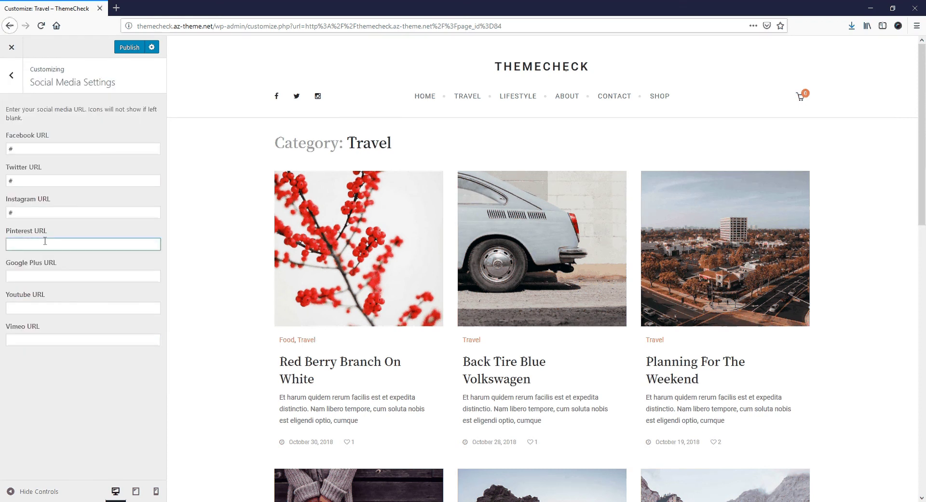
type("#")
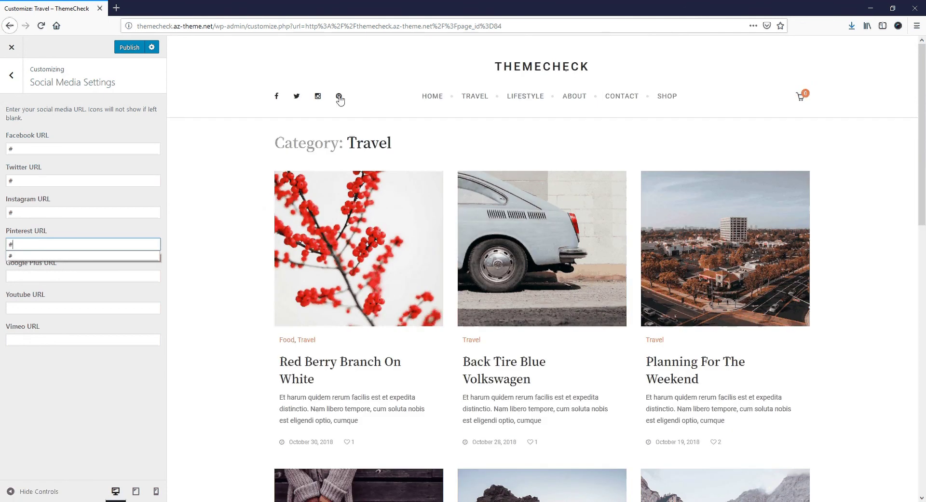
left_click(15, 87)
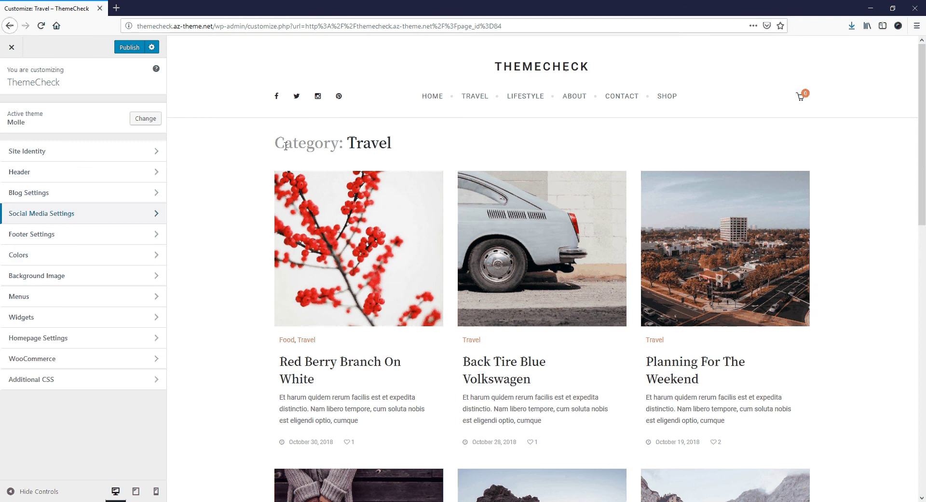
- Open the footer settings and view the copyright text at the end of the previewed page
left_click(155, 234)
scroll(322, 213, "down", 12)
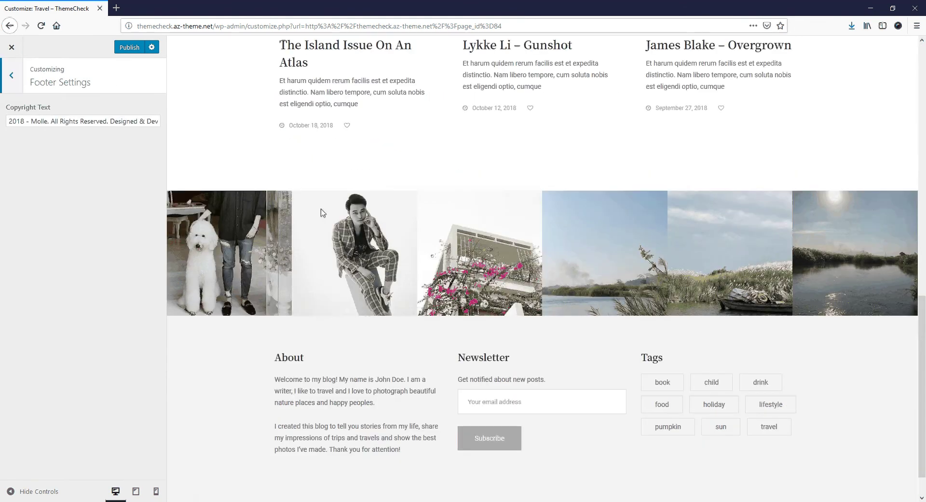
scroll(322, 212, "down", 1)
left_click(116, 236)
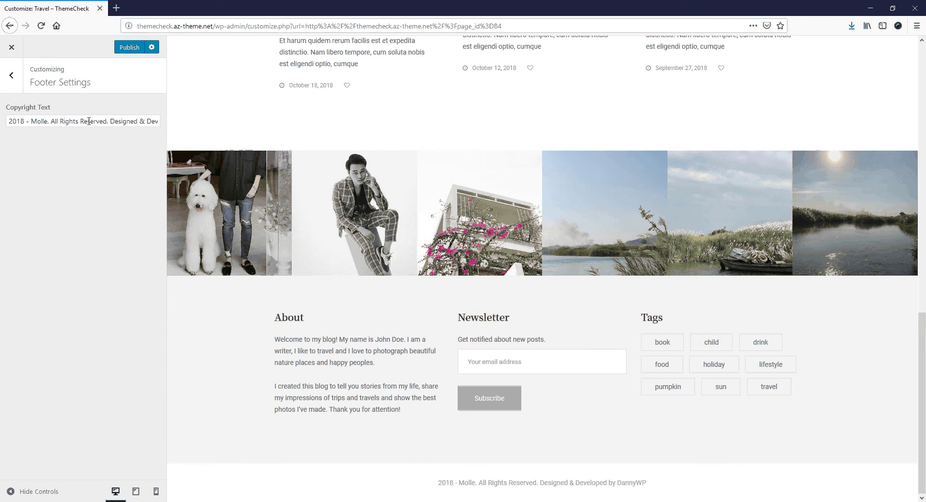
- Replace the footer copyright text with "Your copyright" and return to the main customizer options
left_click_drag(139, 121, 197, 121)
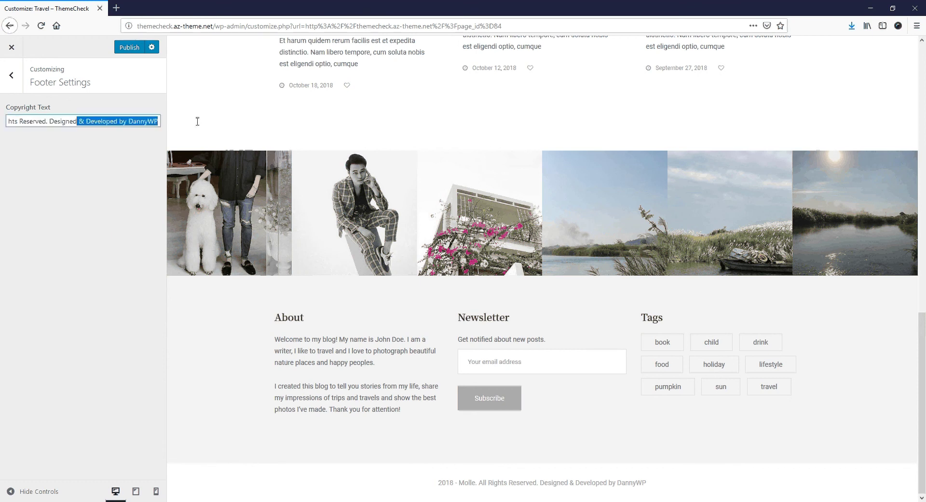
left_click(122, 123)
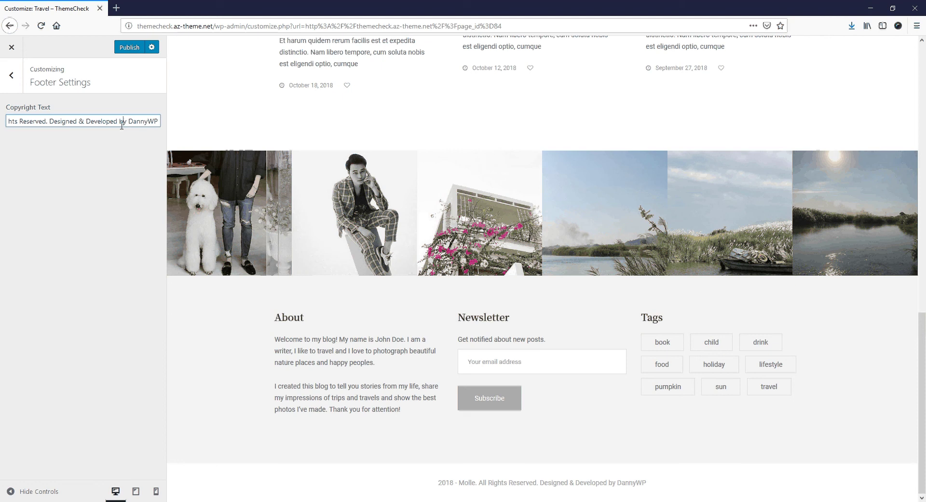
triple_click(67, 125)
type("You")
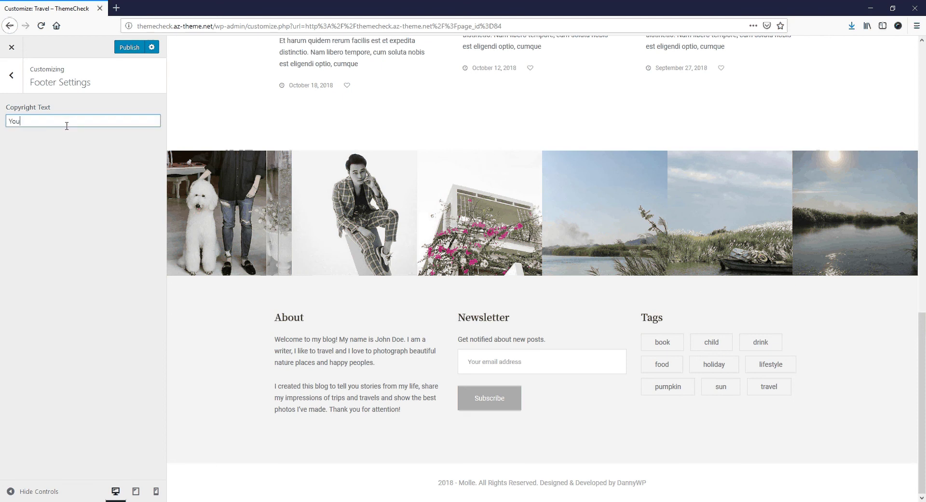
type("r copy")
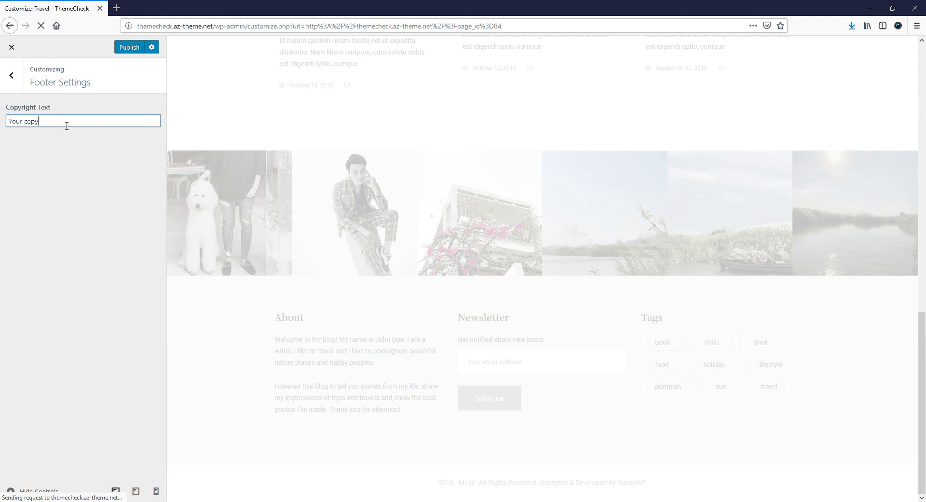
type("right")
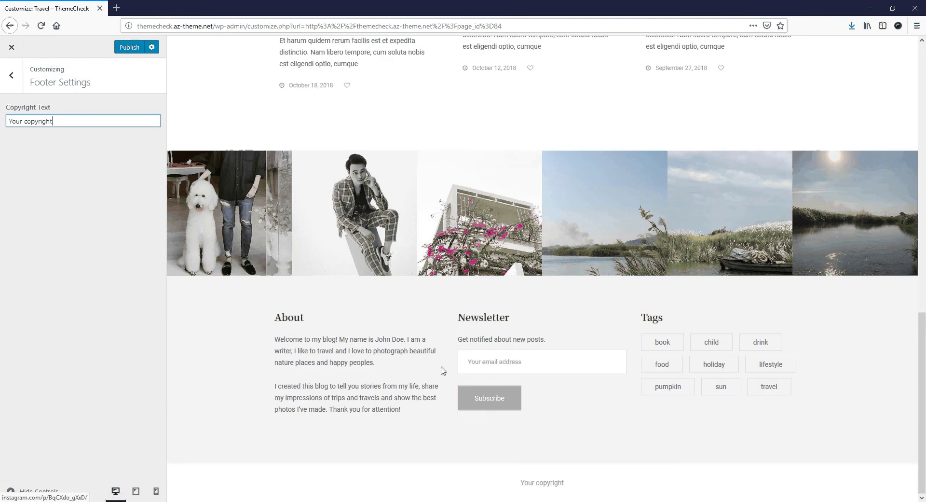
left_click(43, 110)
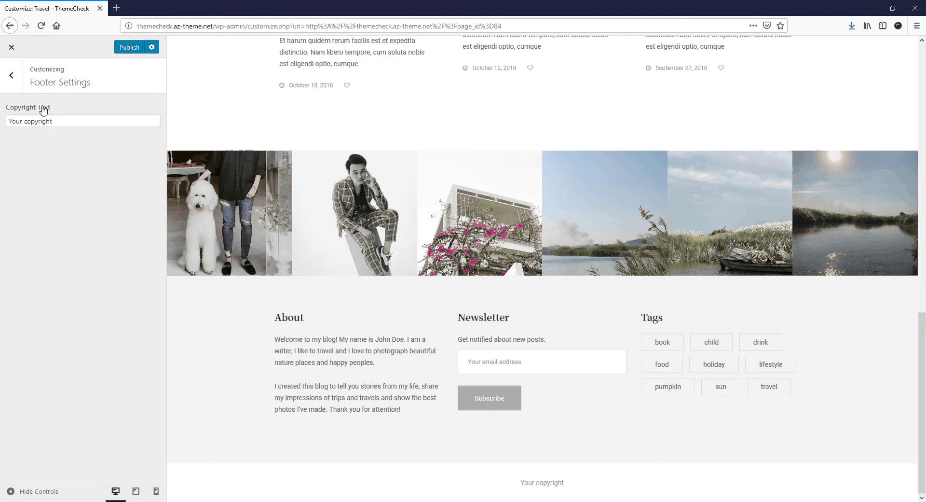
left_click(11, 75)
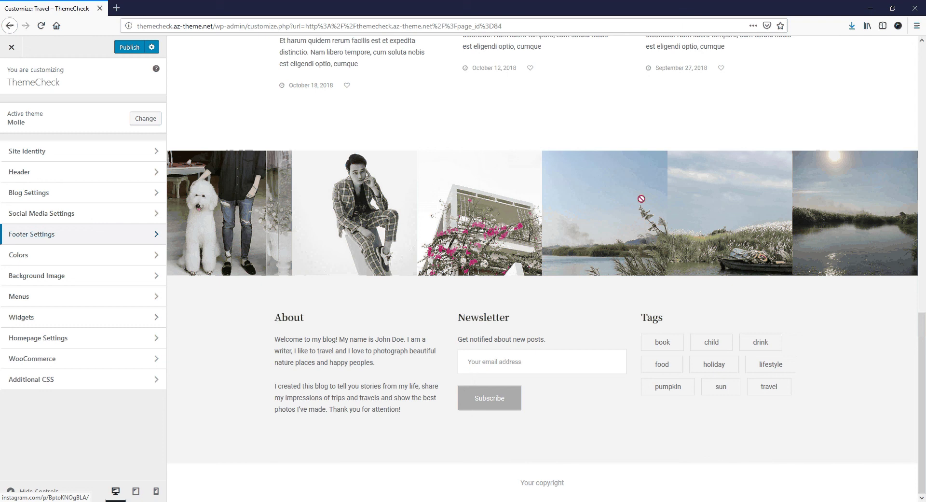
- Review the Instagram widget's username and photo count options in the Footer Instagram area, and return to the main customizer options
left_click(154, 317)
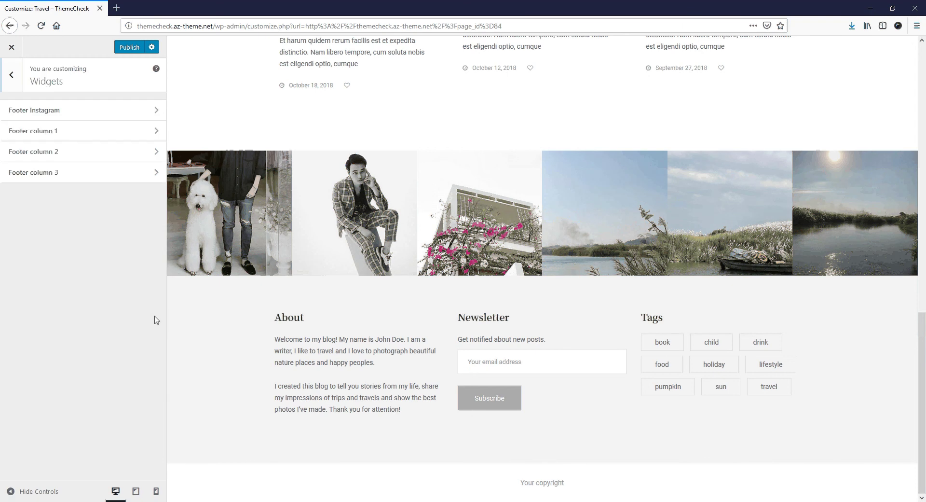
left_click(49, 112)
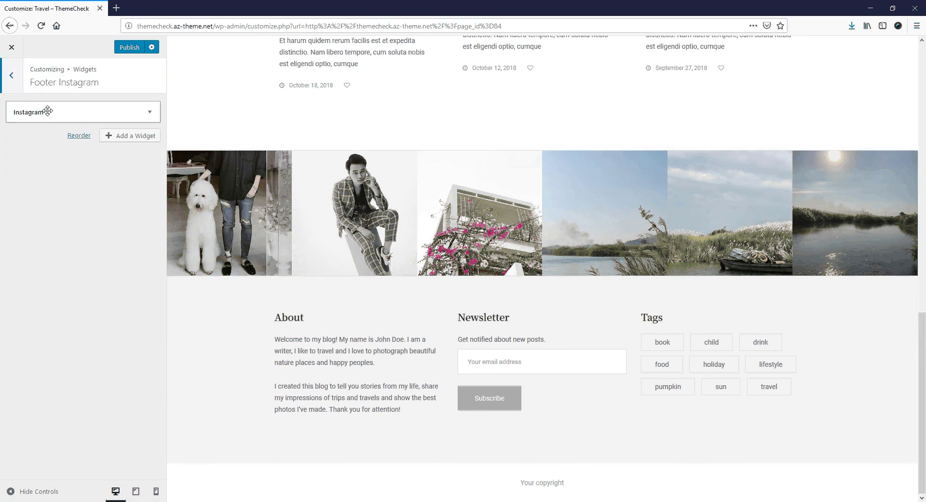
left_click(47, 110)
double_click(19, 175)
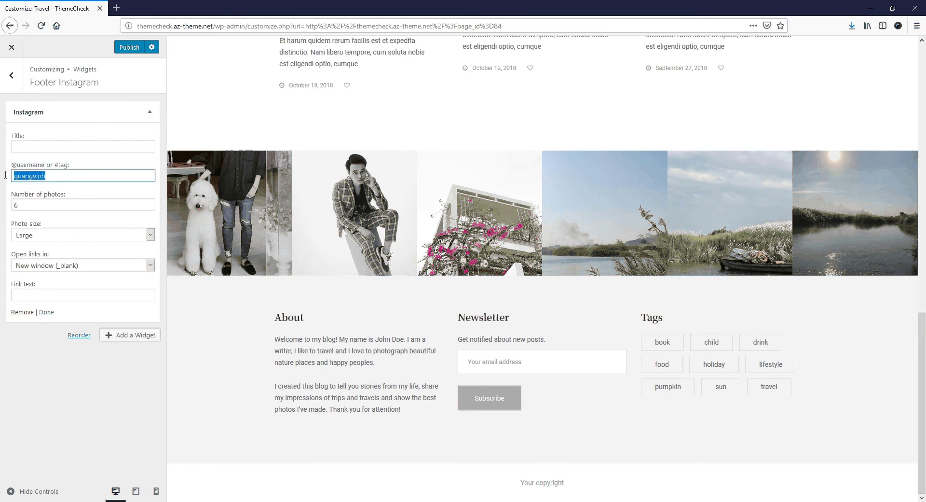
key("Tab")
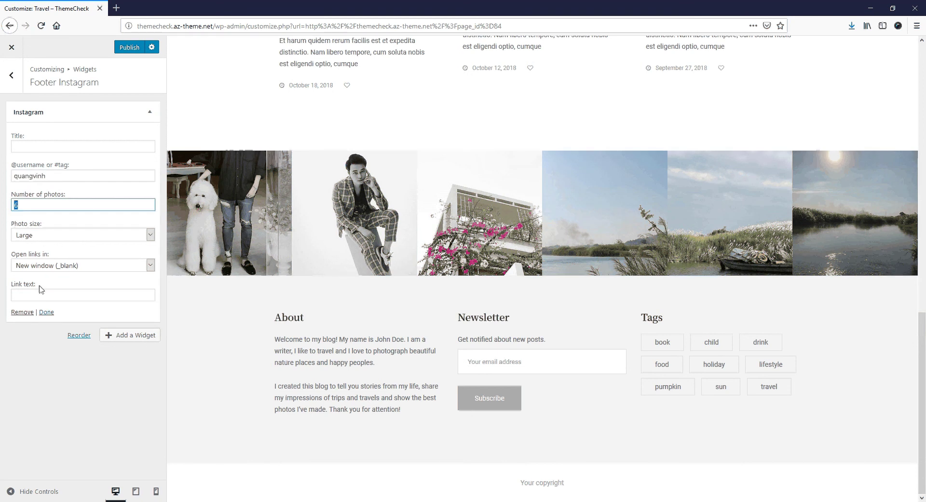
left_click(11, 76)
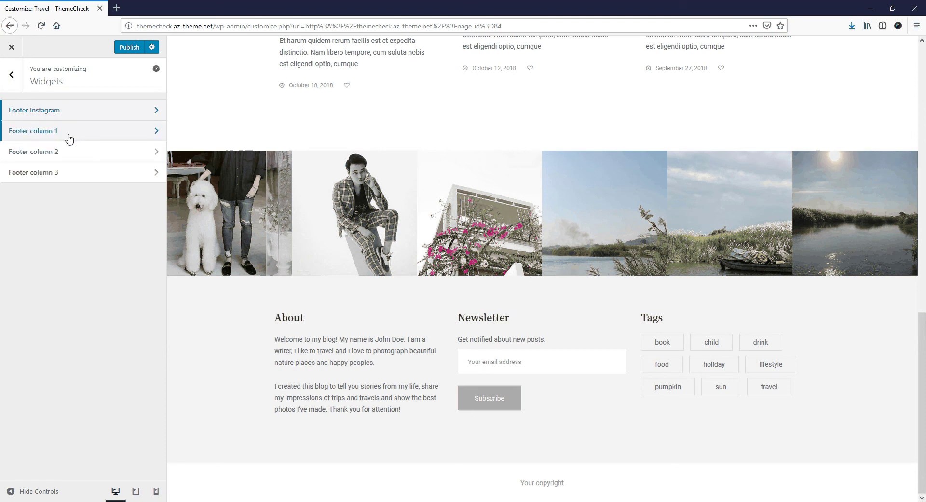
left_click(12, 76)
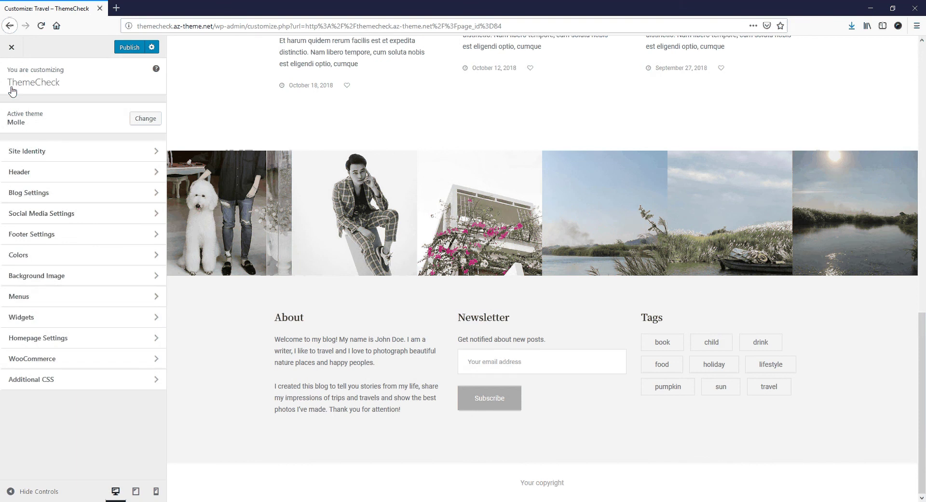
- Set the theme's accent color to red #dd3333 and check it on the previewed Travel page
left_click(35, 255)
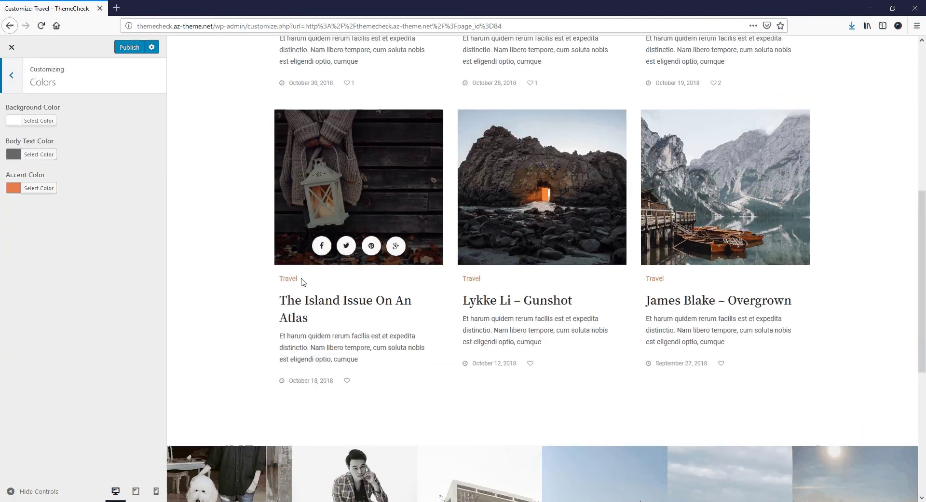
left_click(46, 190)
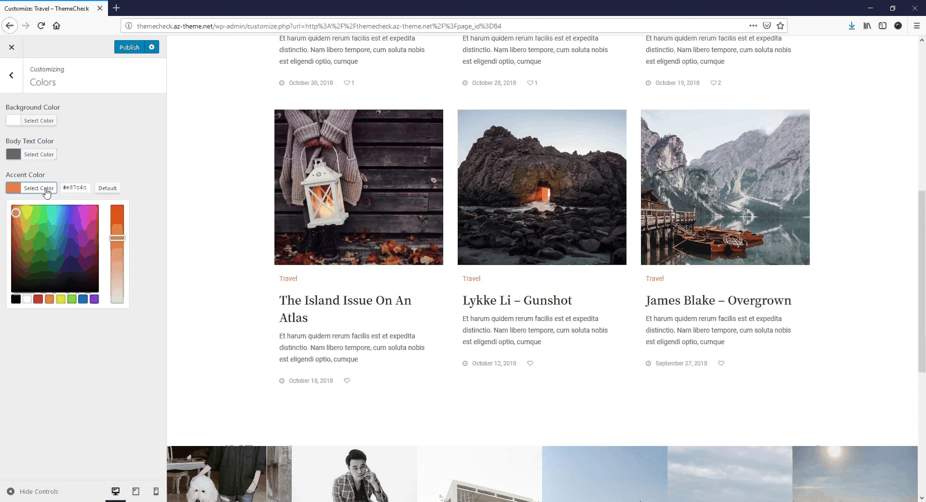
left_click(38, 299)
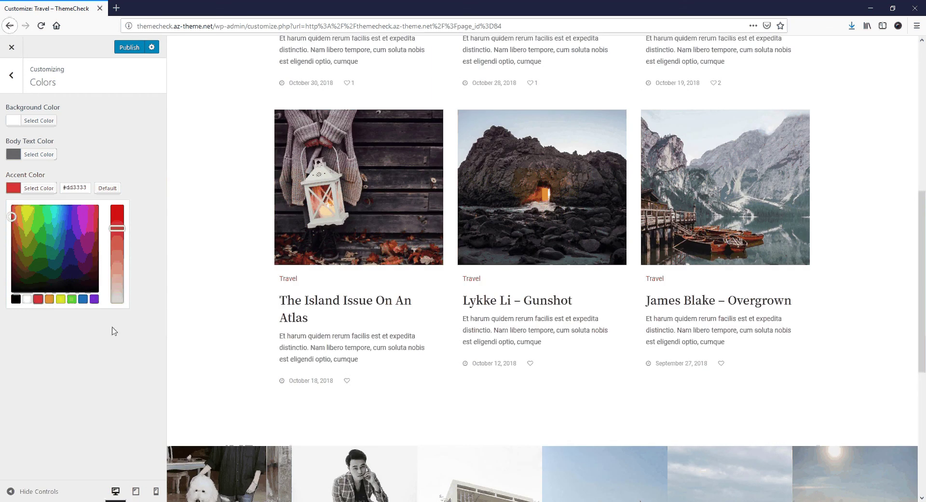
scroll(224, 307, "up", 3)
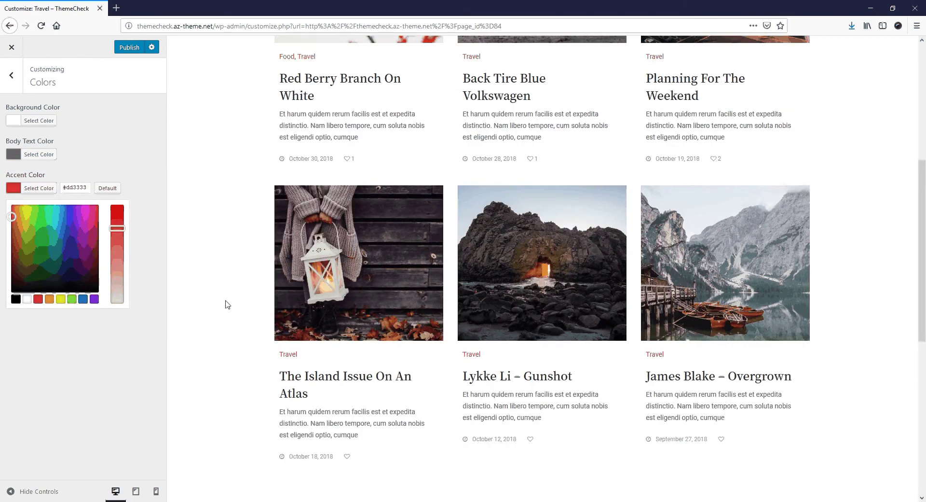
scroll(287, 336, "down", 1)
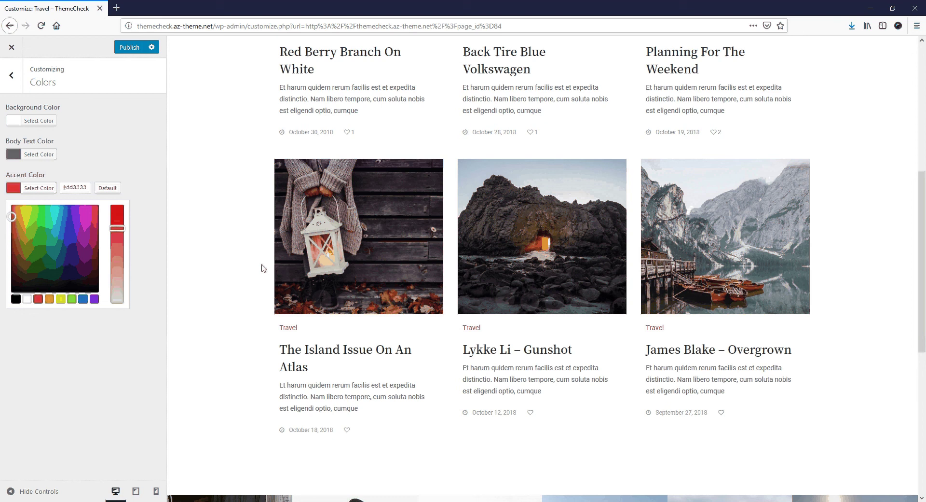
scroll(261, 269, "up", 8)
scroll(270, 229, "up", 5)
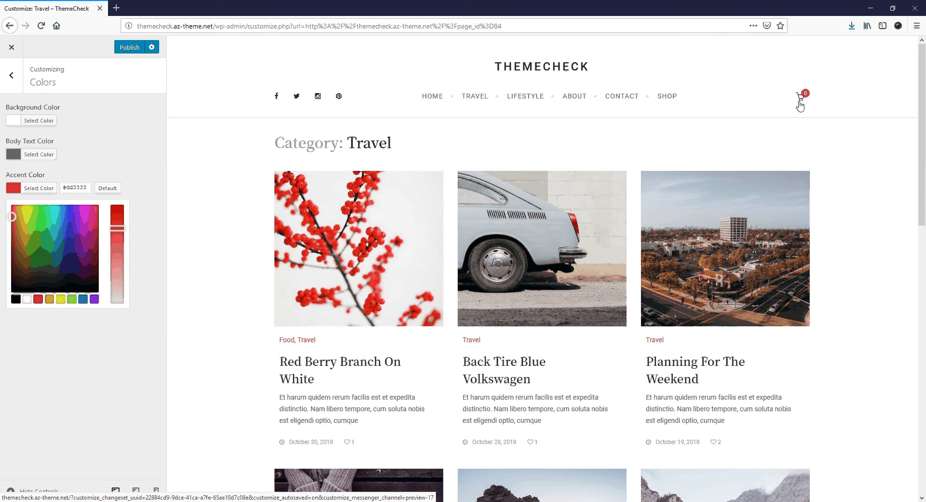
left_click(11, 76)
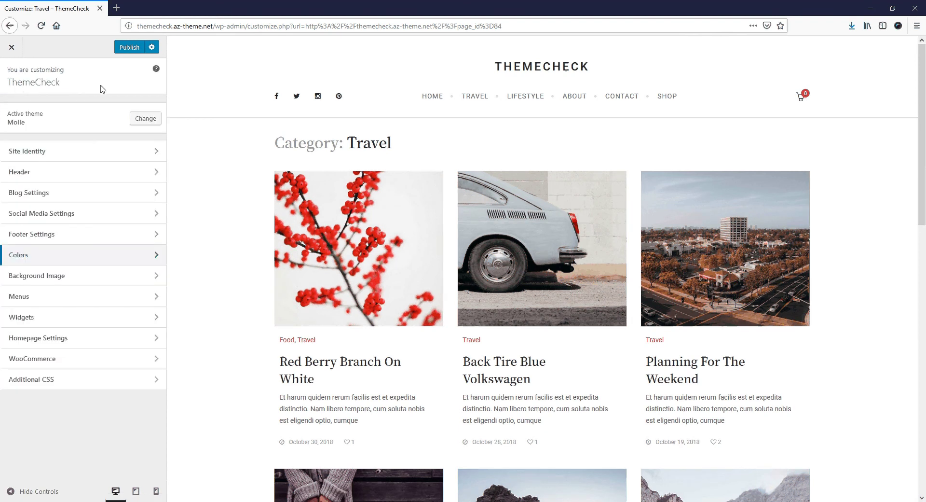
- Close the customizer discarding the unpublished changes, and reopen it without restoring the autosave
key("Escape")
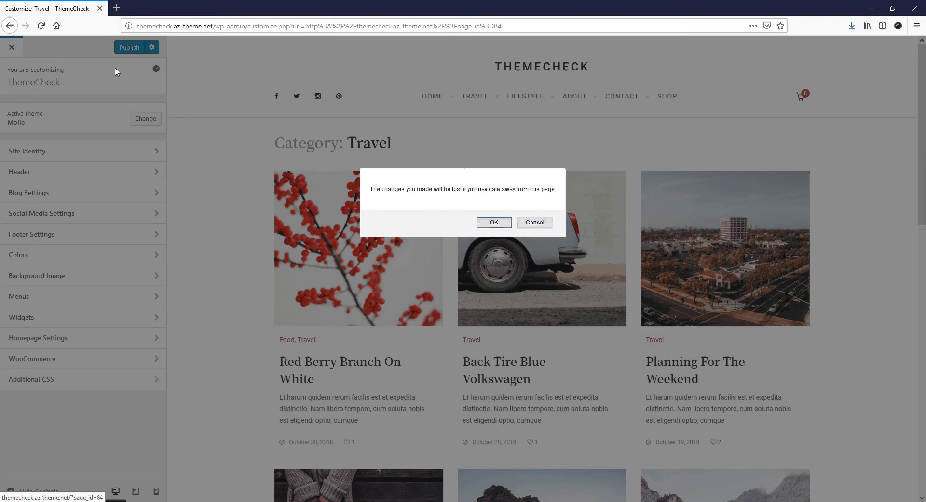
left_click(503, 222)
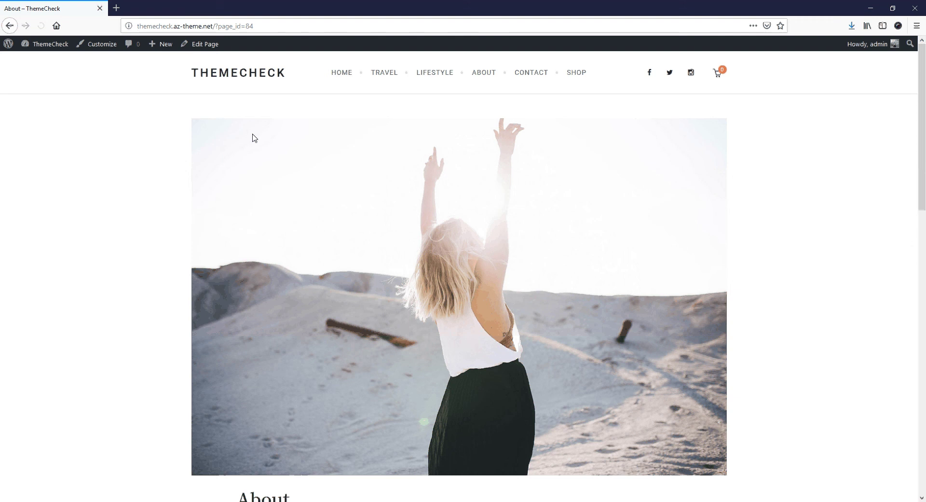
left_click(107, 51)
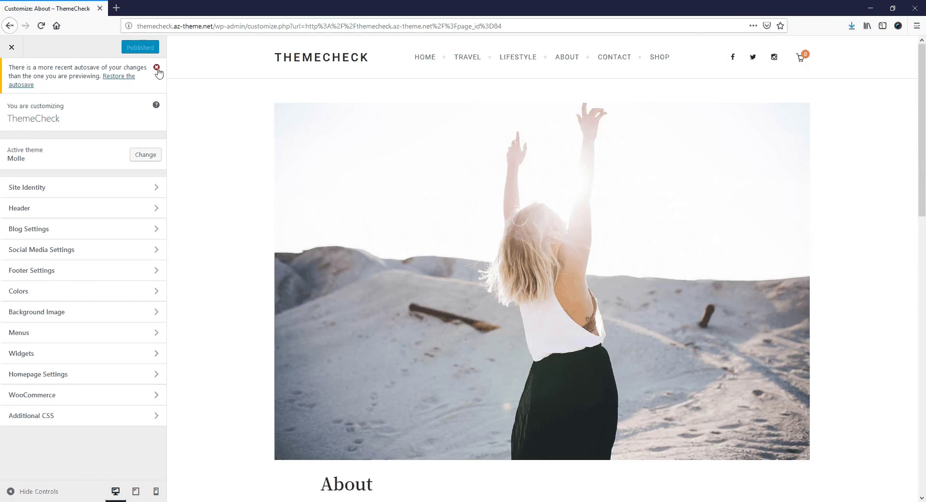
left_click(157, 67)
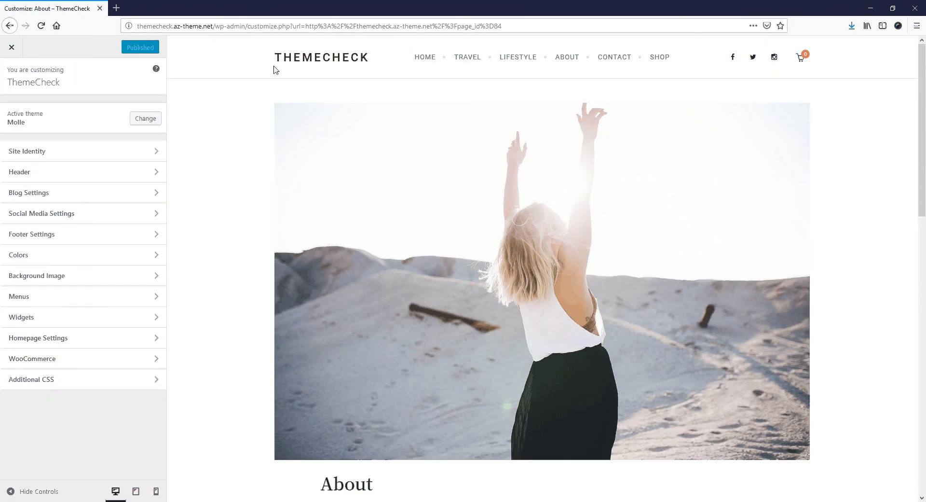
- Try the site title "Your site" in the site identity settings and leave the customizer without publishing it
left_click_drag(275, 70, 370, 68)
left_click(38, 144)
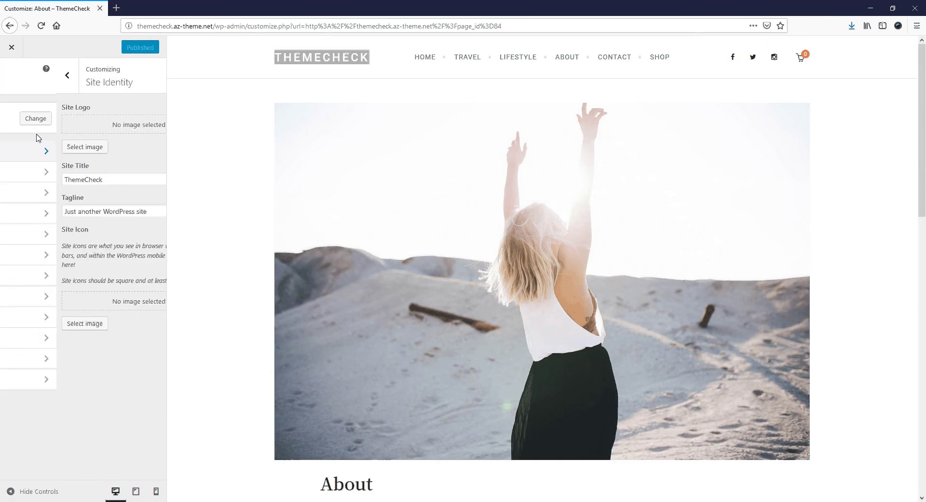
left_click_drag(51, 179, 2, 167)
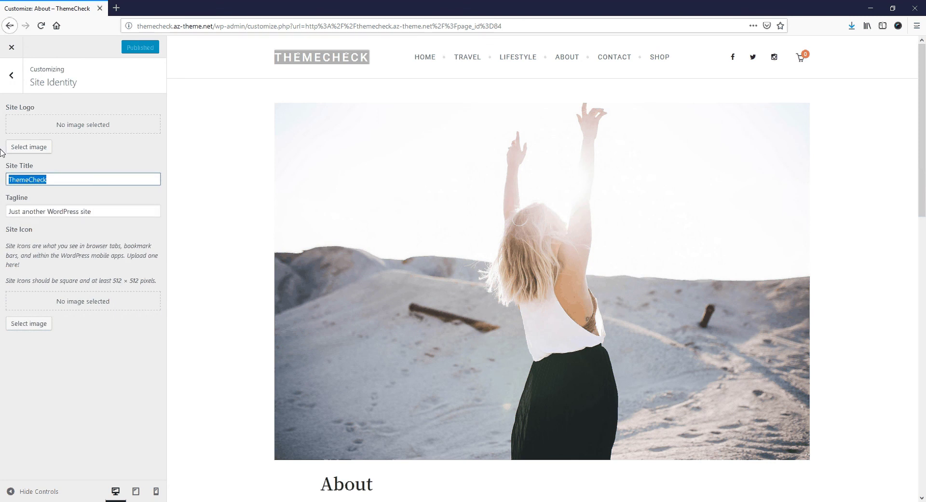
type("Yor")
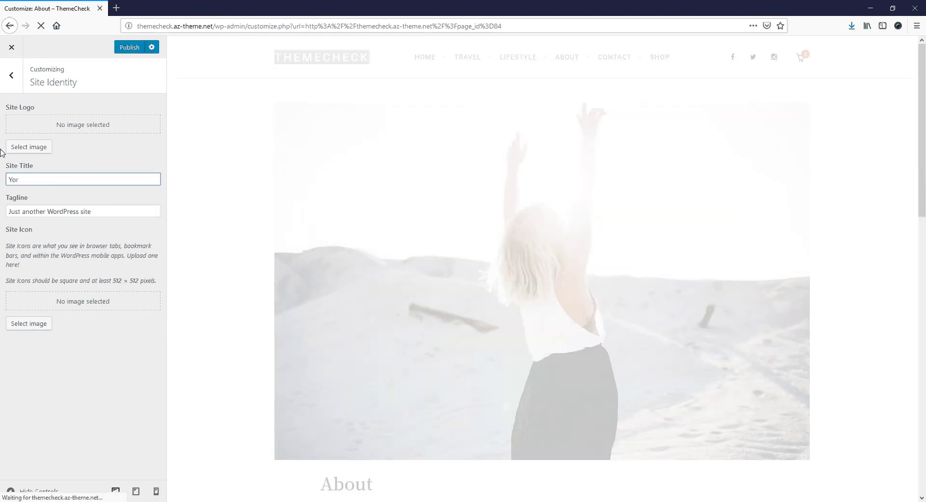
key("BackSpace")
key("BackSpace")
type("our ")
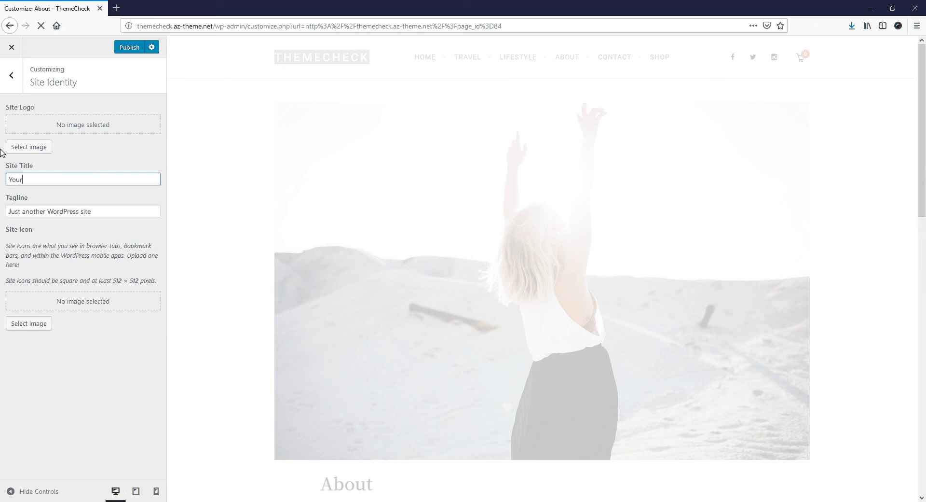
type("sit")
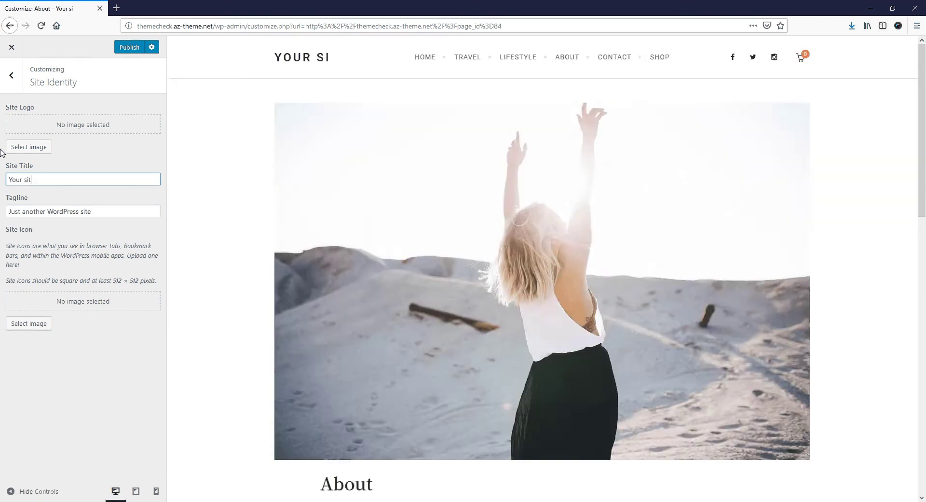
type("e")
scroll(423, 83, "down", 2)
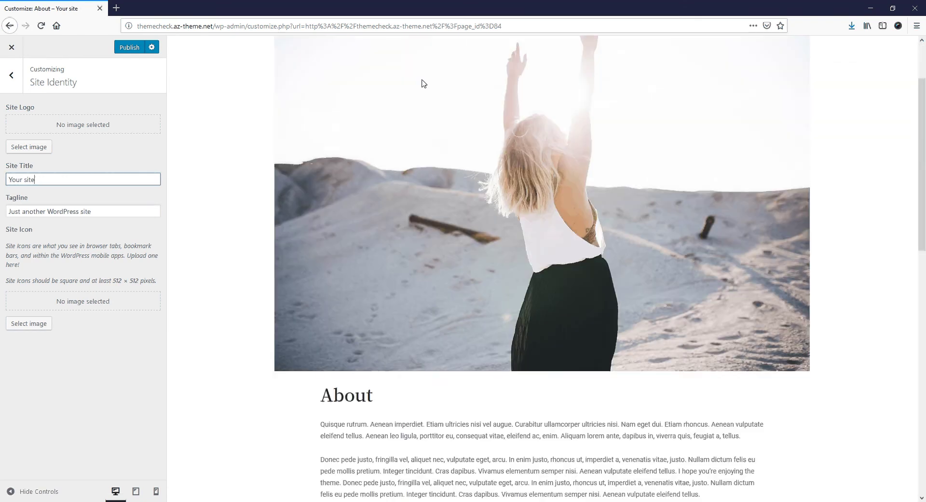
scroll(423, 83, "up", 2)
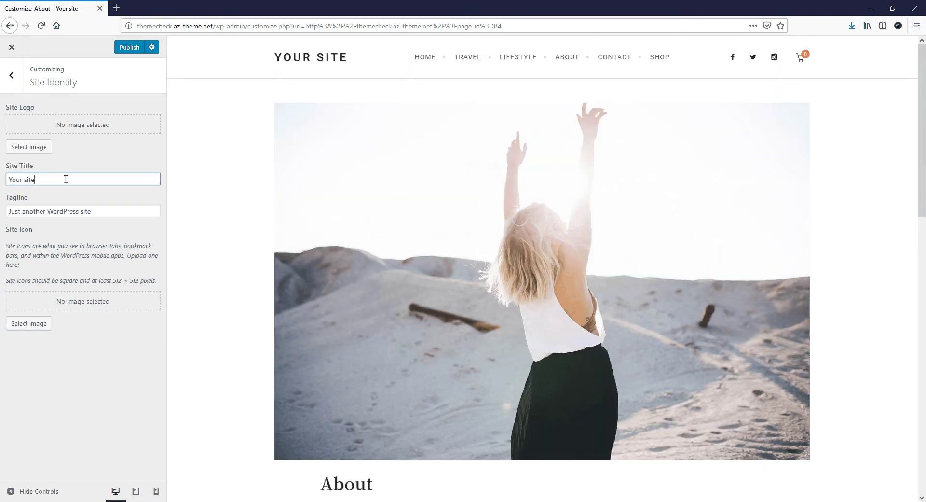
left_click(488, 214)
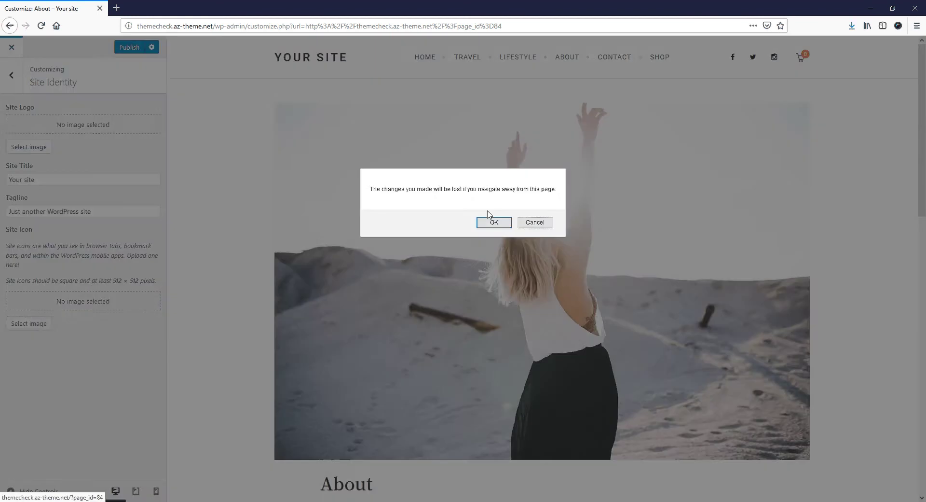
key("Return")
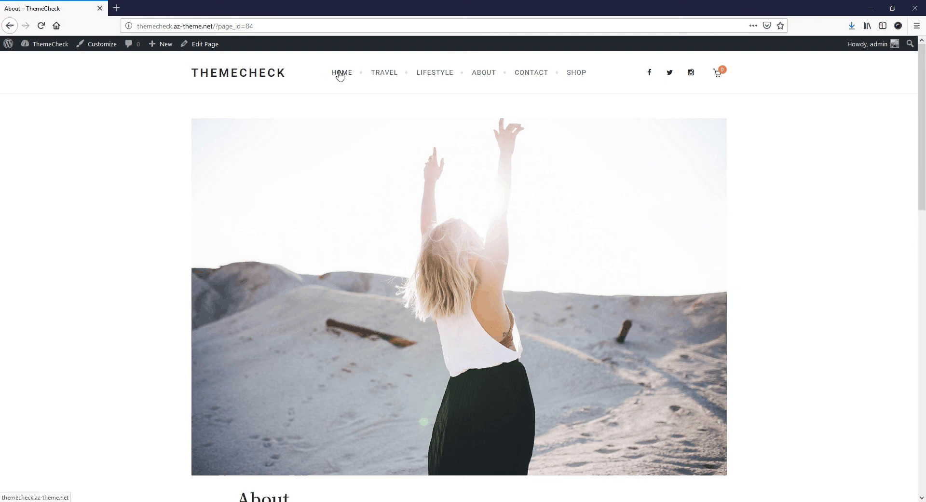
- Open the site's home page and review its posts, pagination, Instagram strip and footer
left_click(339, 73)
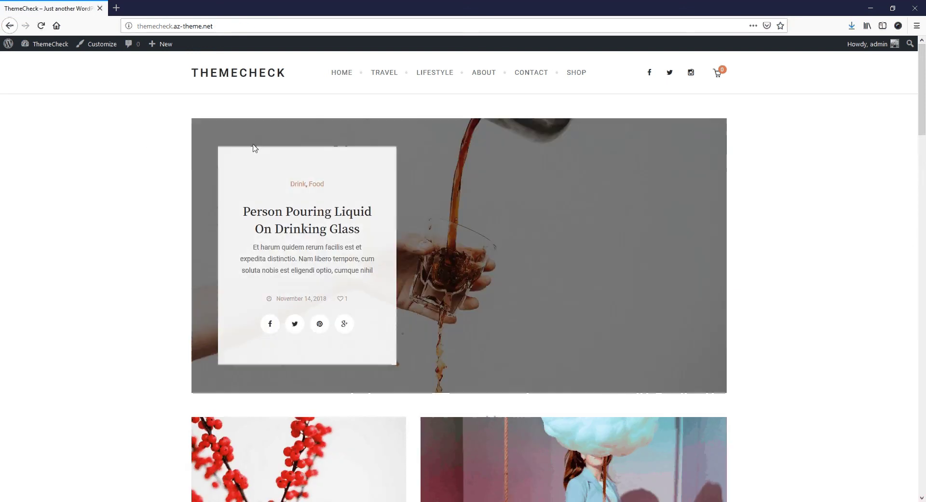
scroll(255, 149, "down", 5)
scroll(255, 149, "down", 3)
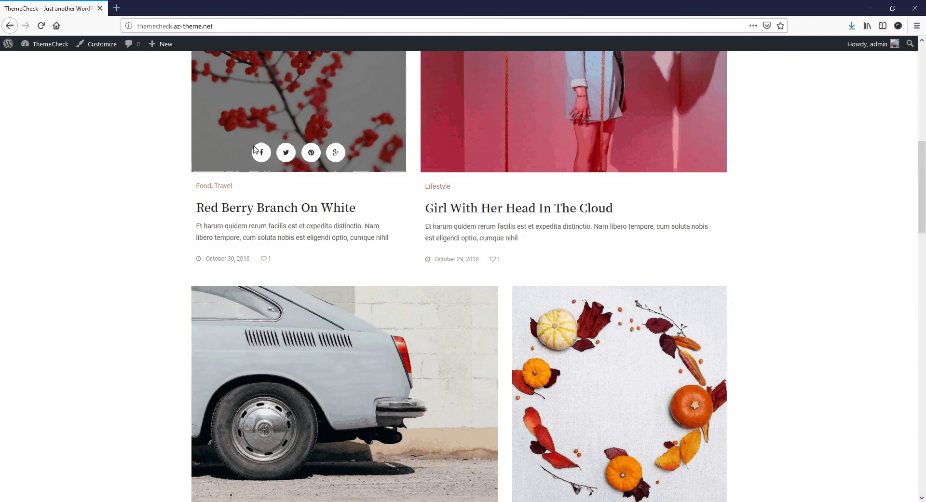
scroll(255, 149, "down", 10)
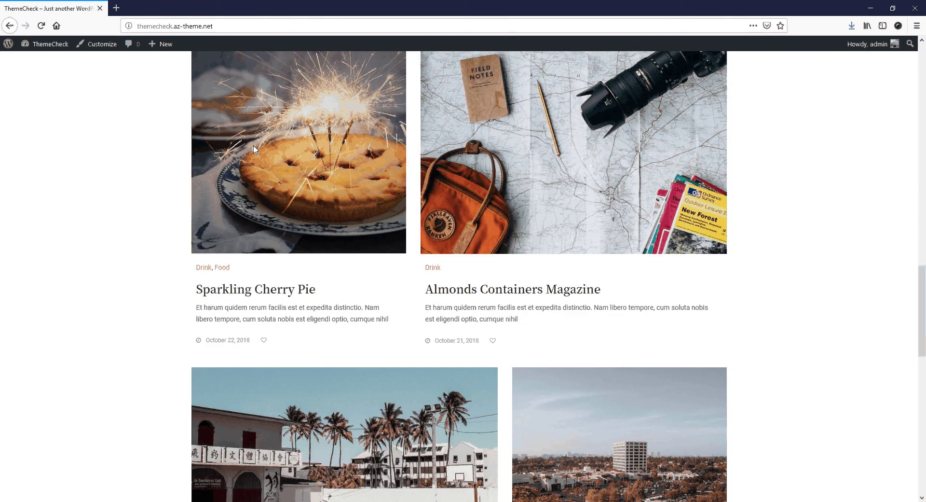
scroll(255, 149, "down", 9)
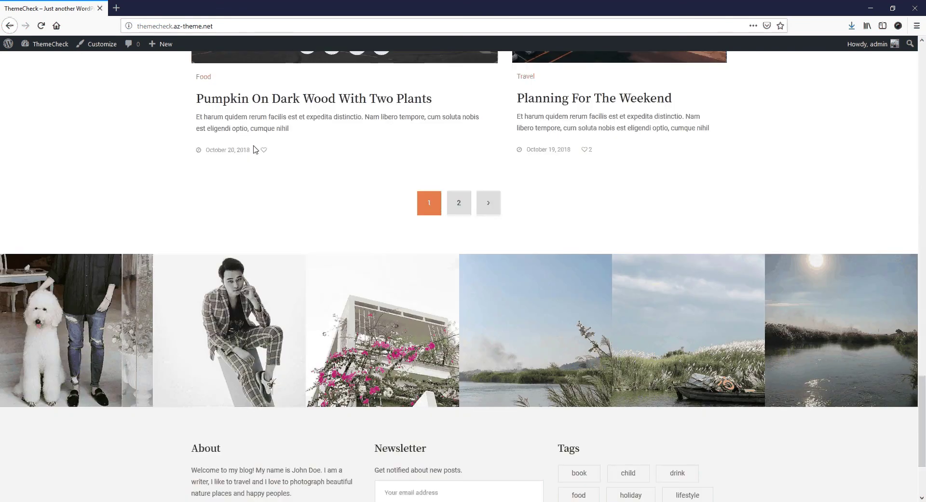
scroll(255, 149, "down", 3)
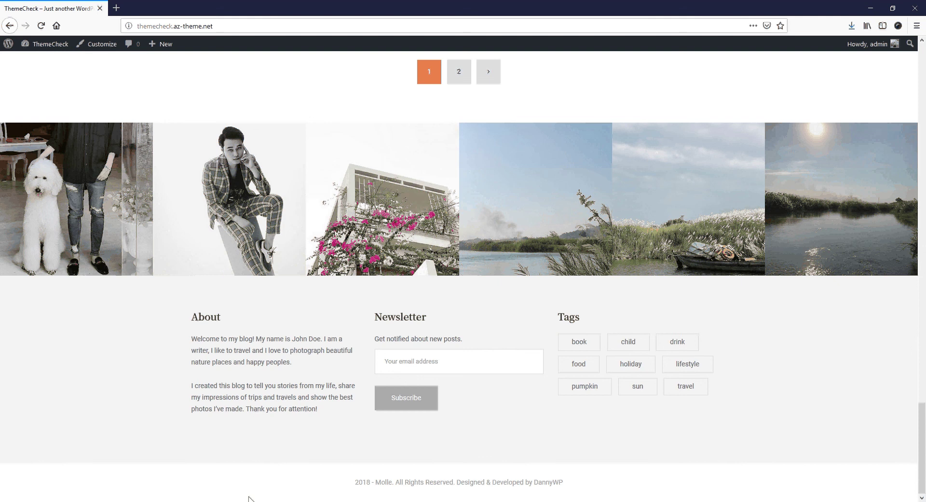